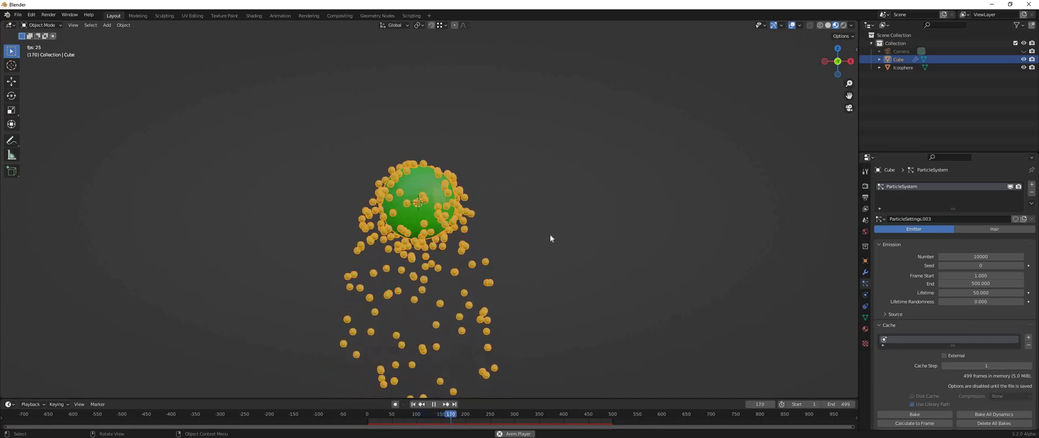
Stop the particle animation playback and return the timeline to the first frame.
left_click(433, 404)
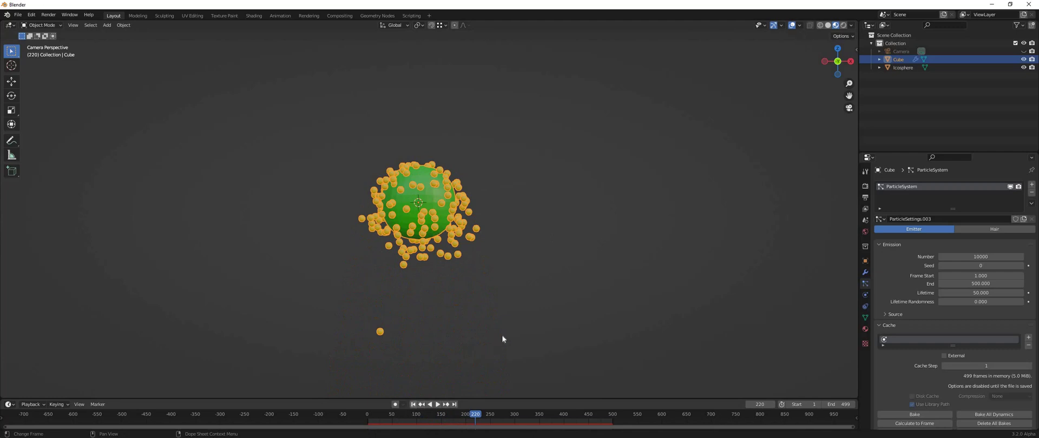
key("shift+Left")
middle_click_drag(553, 218, 538, 281, "shift")
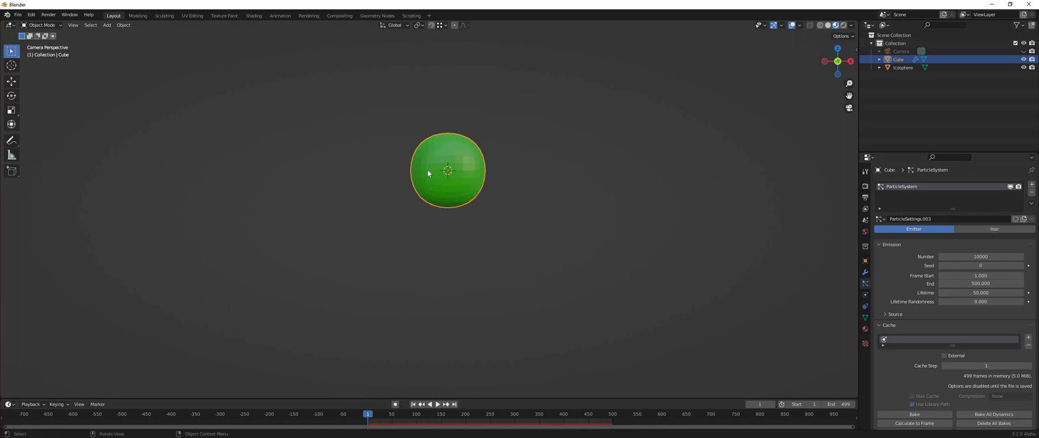
scroll(440, 157, "up", 1)
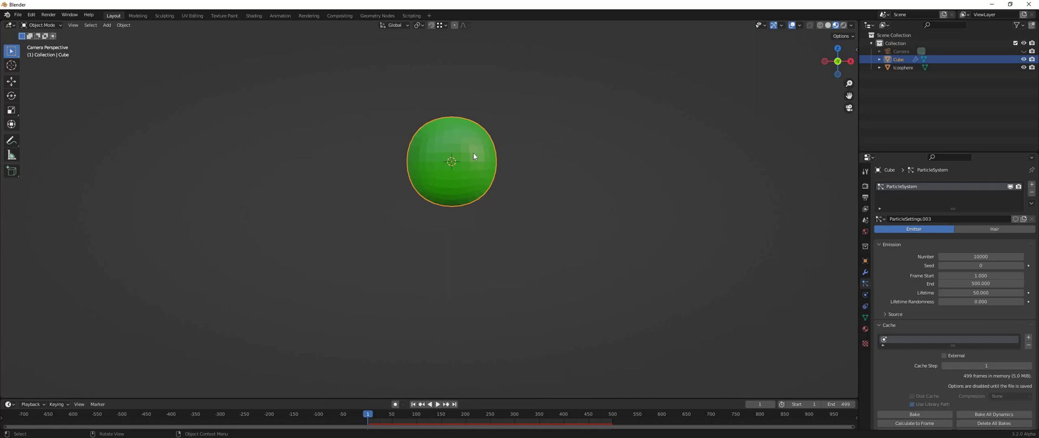
Add a 2 m mesh cube and move it about 1.72 m along X, beside the green object.
key("shift+a")
mouse_move(479, 154)
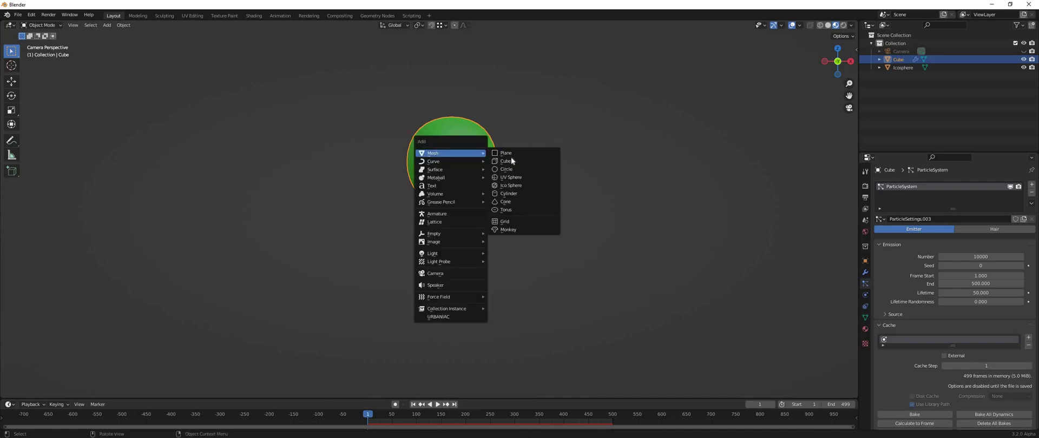
left_click(493, 160)
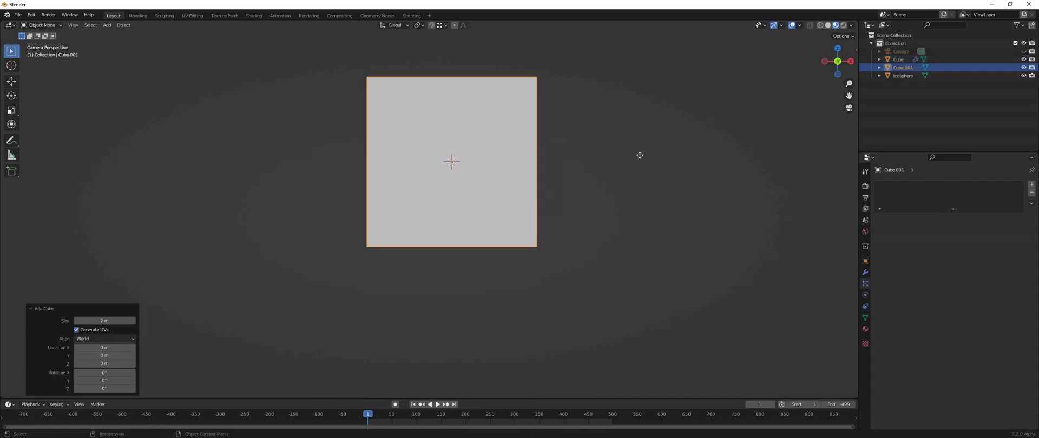
key("g")
left_click(868, 296)
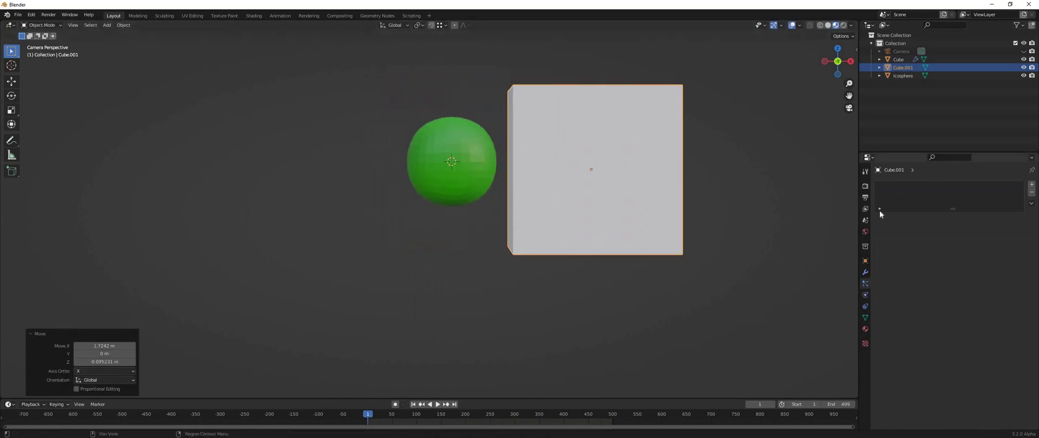
Give the new cube a Subdivision Surface modifier with viewport level 3 and apply it.
left_click(904, 184)
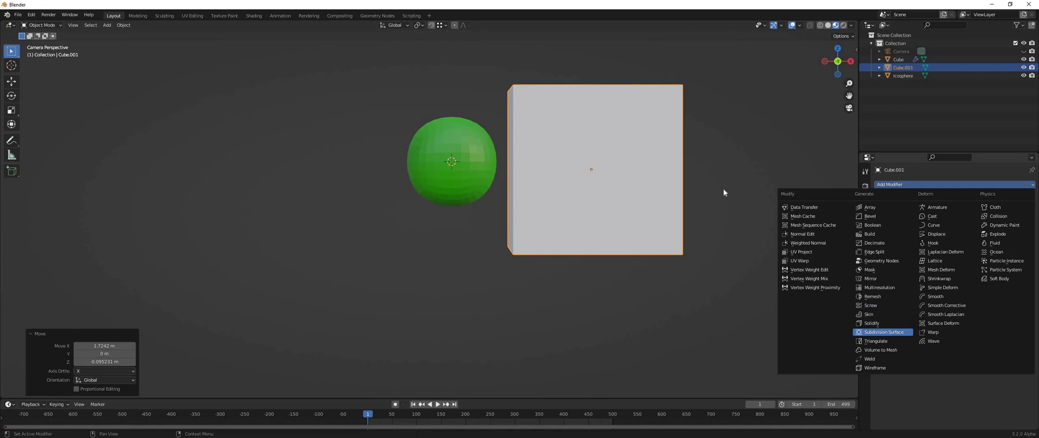
key("Return")
left_click(1022, 221)
key("ctrl+3")
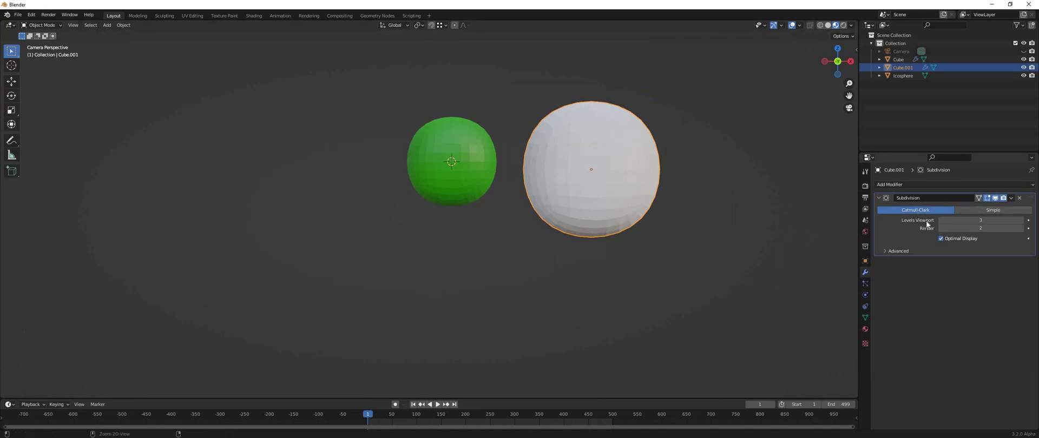
key("ctrl+a")
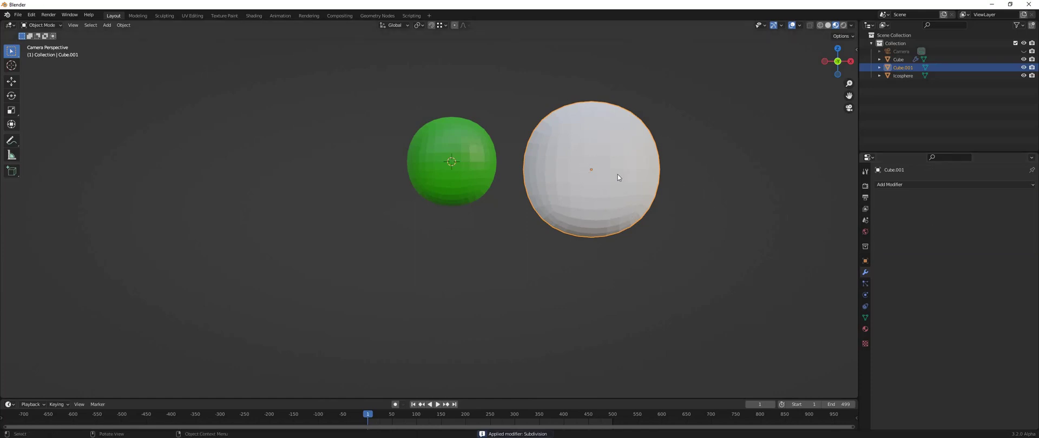
Delete the subdivided white cube from the scene.
key("x")
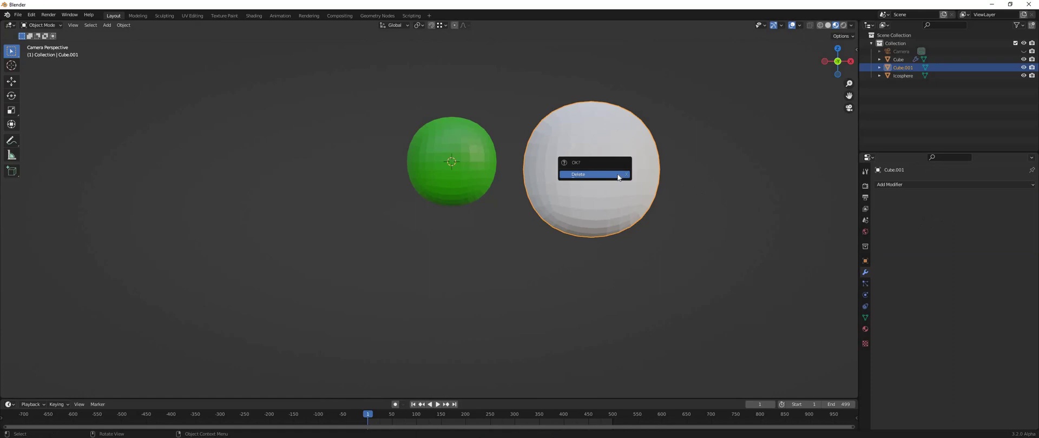
key("Return")
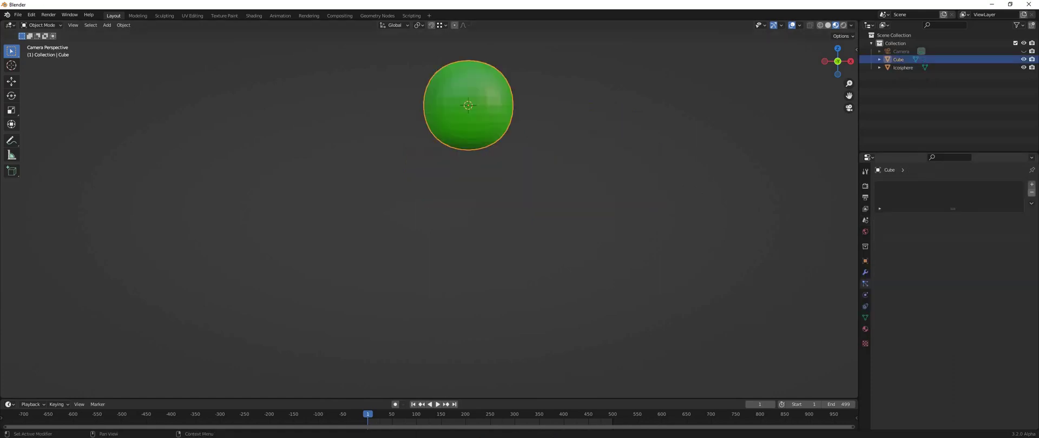
Add a particle system to the green Cube object and set its emission number to 10000.
left_click(1032, 185)
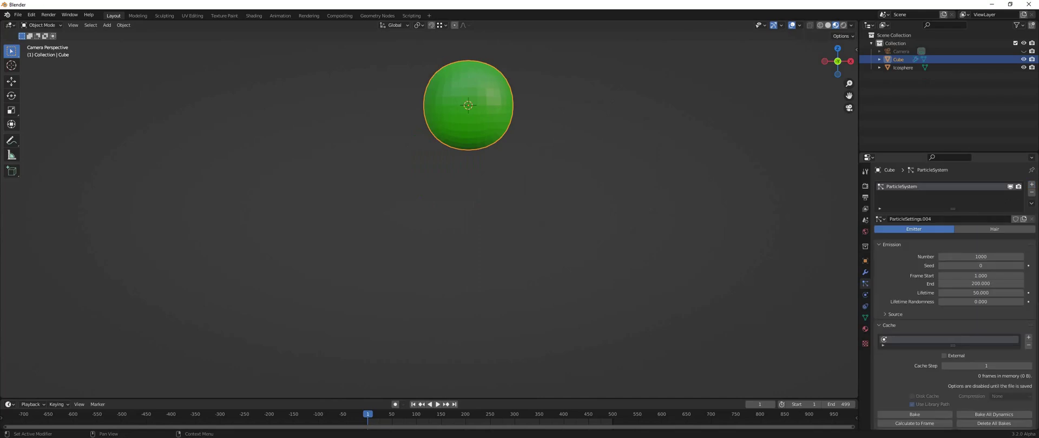
left_click(971, 257)
left_click(942, 257)
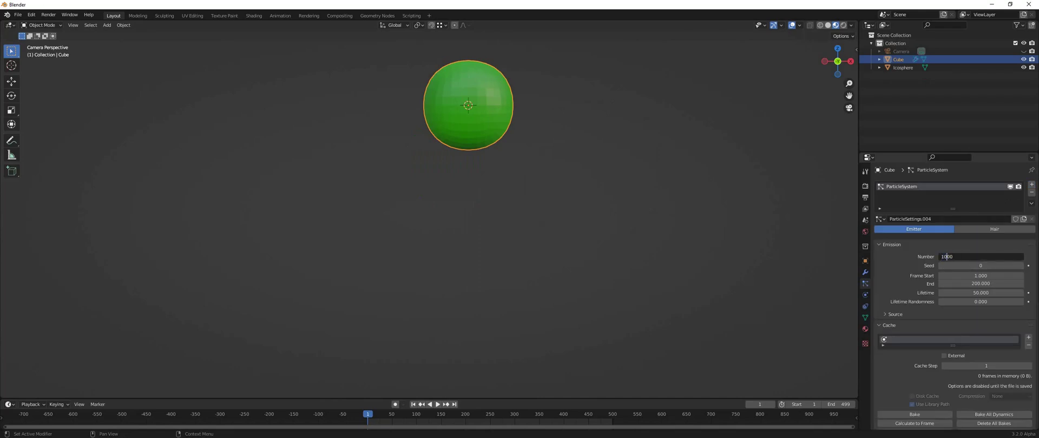
type("0")
key("Return")
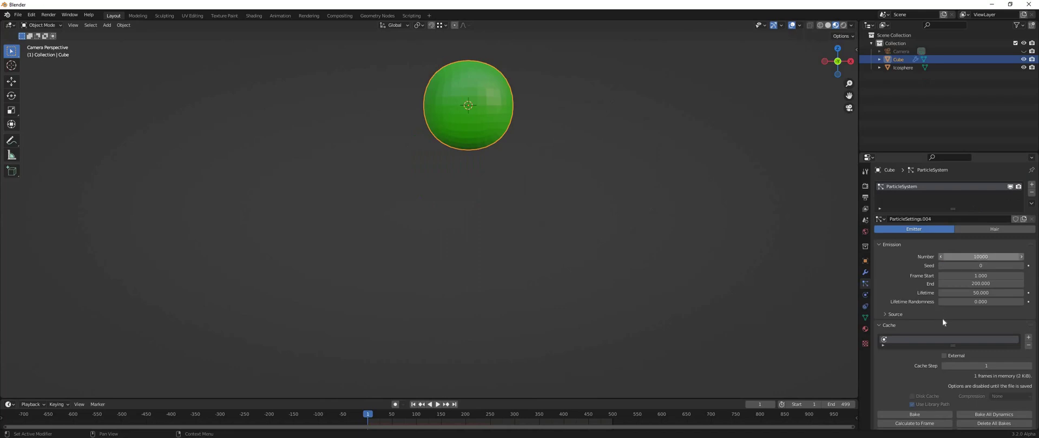
Render the particles as an object with the Icosphere as instance object, and play the animation to preview the emission.
scroll(915, 330, "down", 4)
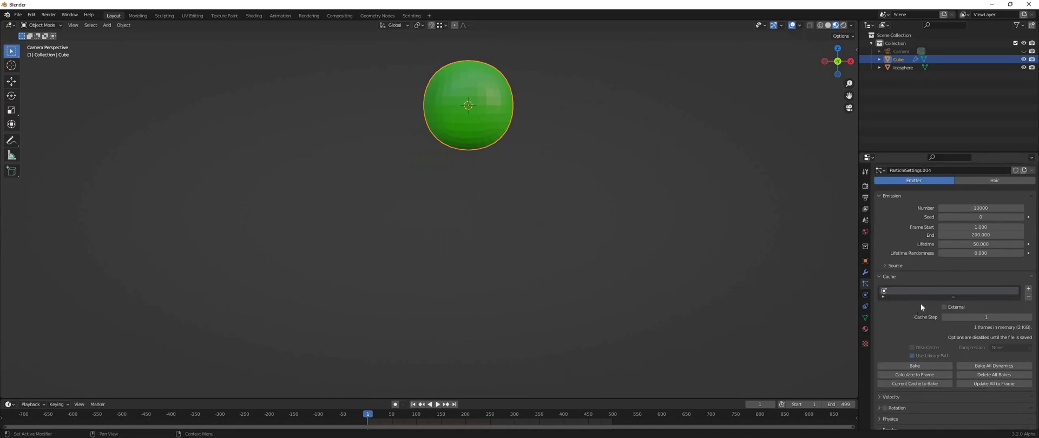
scroll(948, 283, "down", 6)
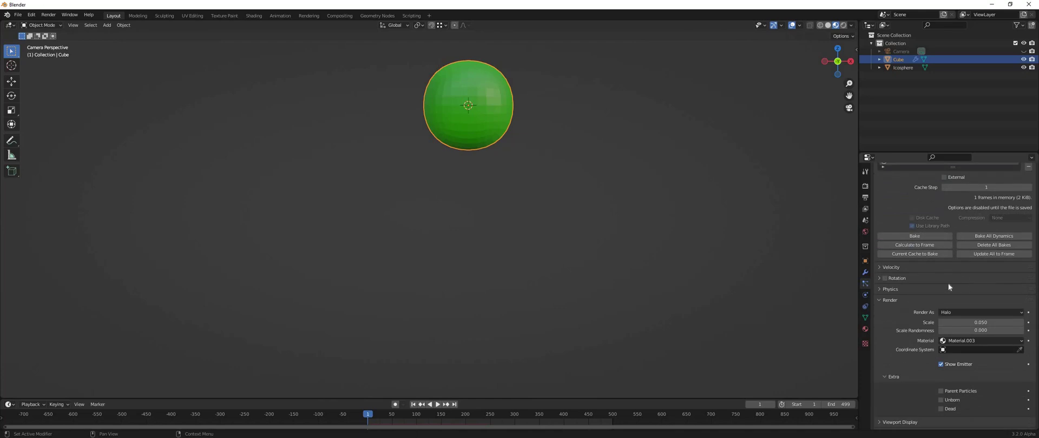
left_click(955, 280)
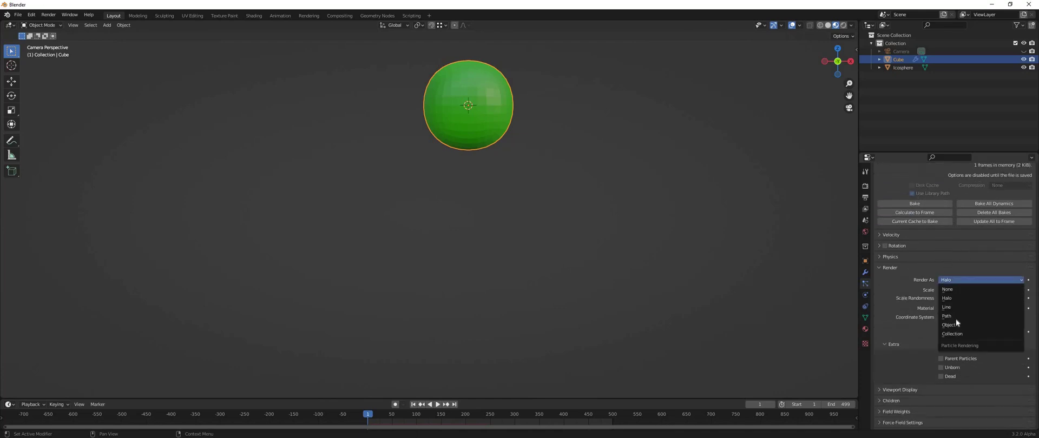
left_click(960, 325)
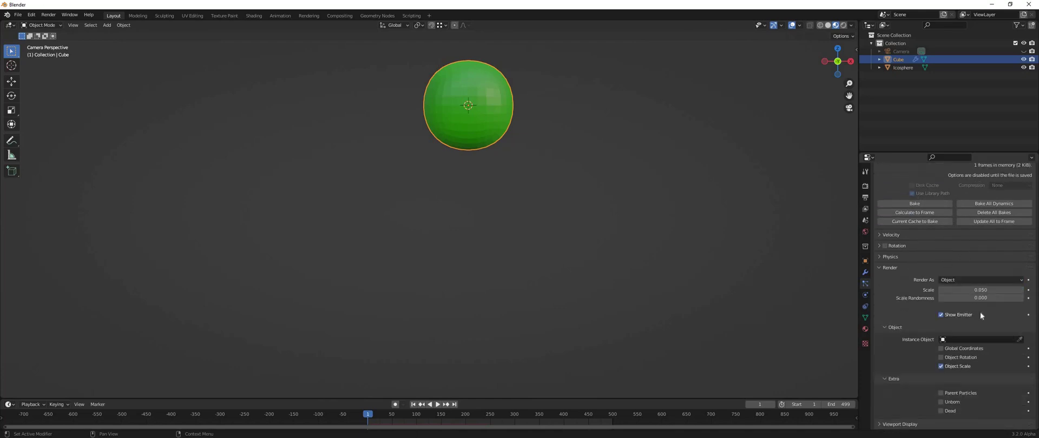
left_click(952, 339)
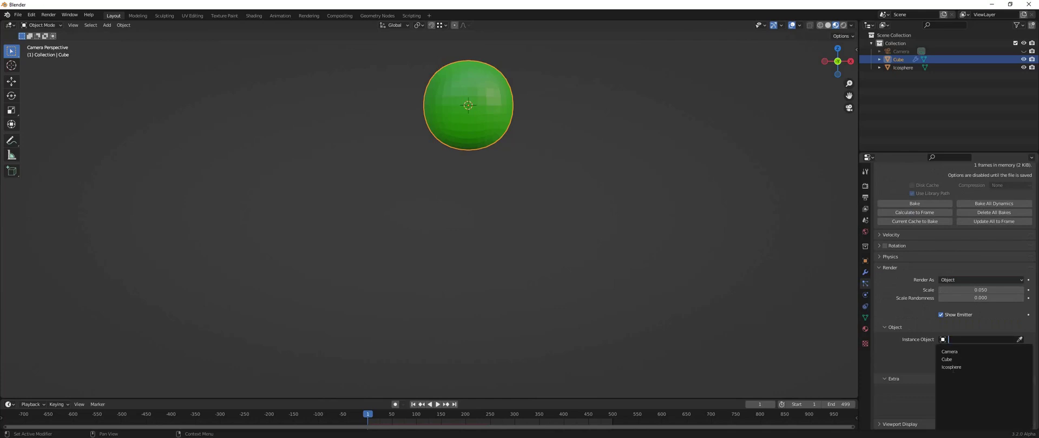
key("Return")
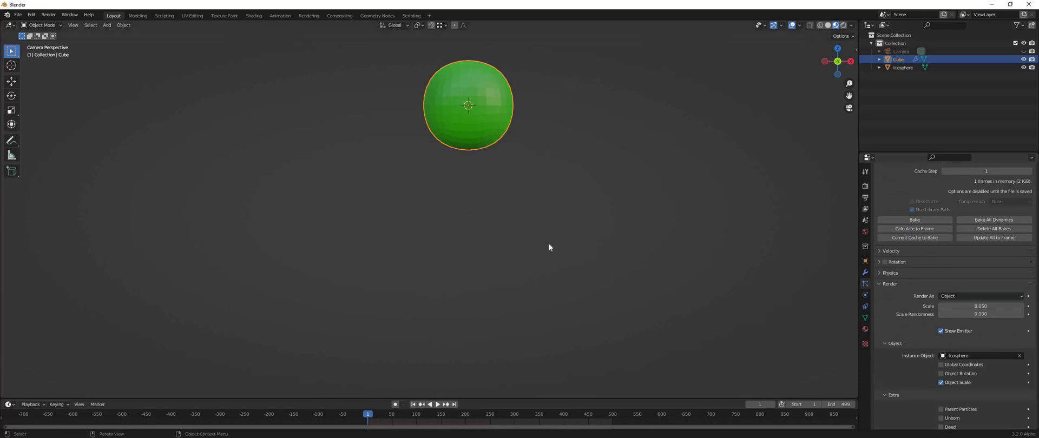
key("space")
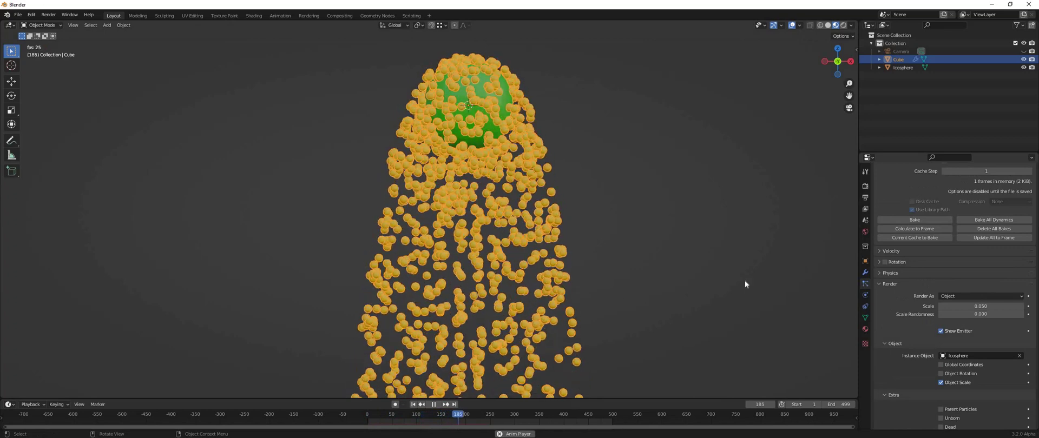
key("space")
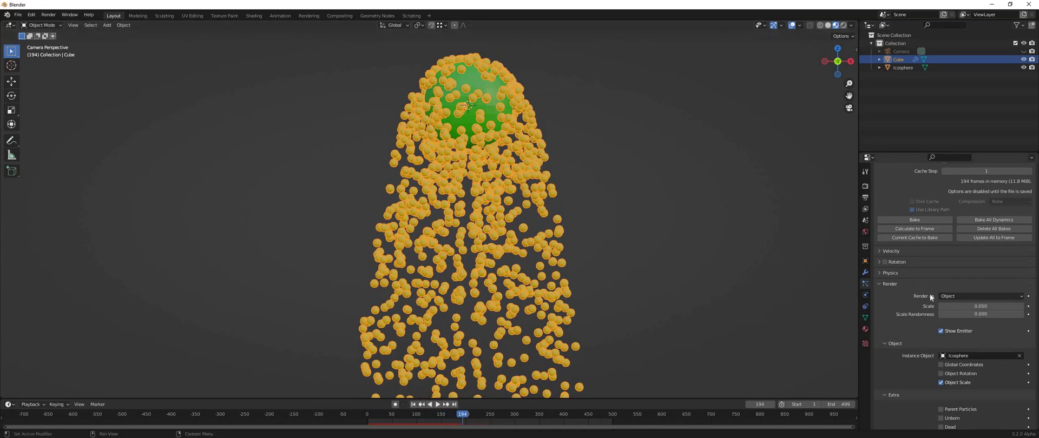
Set the particle emission's end frame to 500.
scroll(941, 235, "up", 3)
scroll(936, 210, "up", 2)
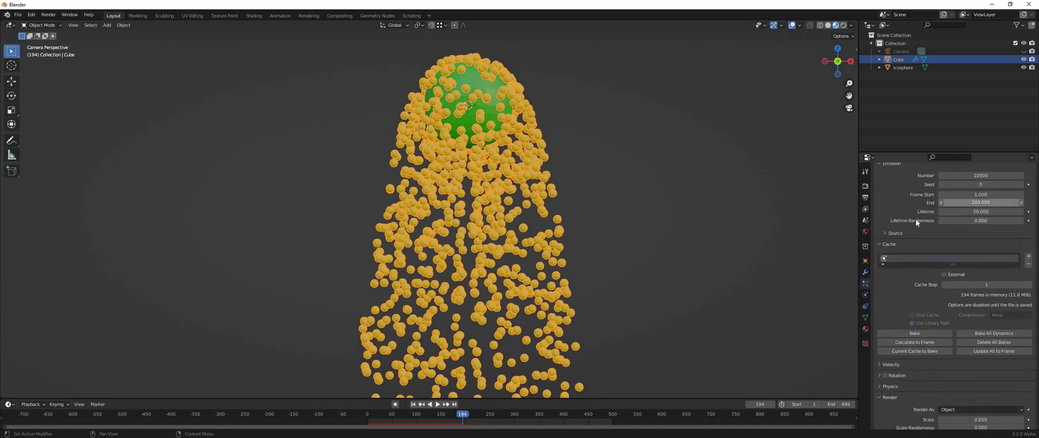
scroll(933, 212, "up", 2)
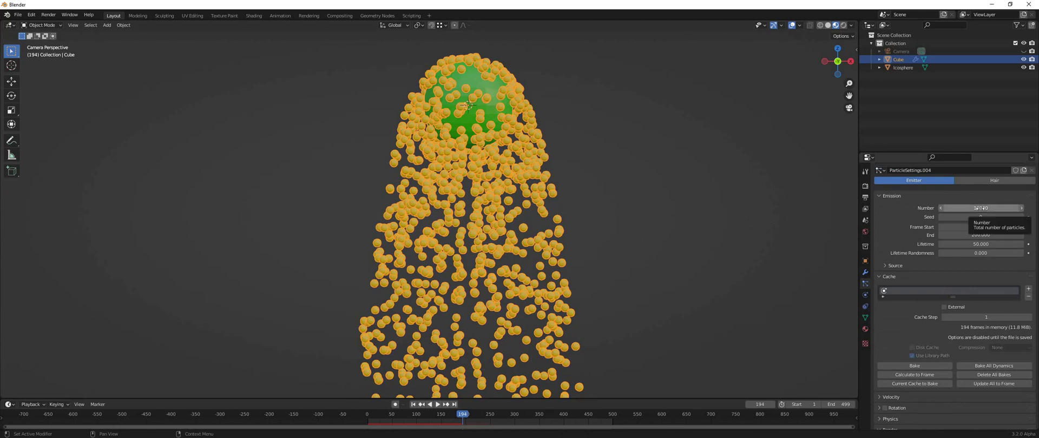
key("i")
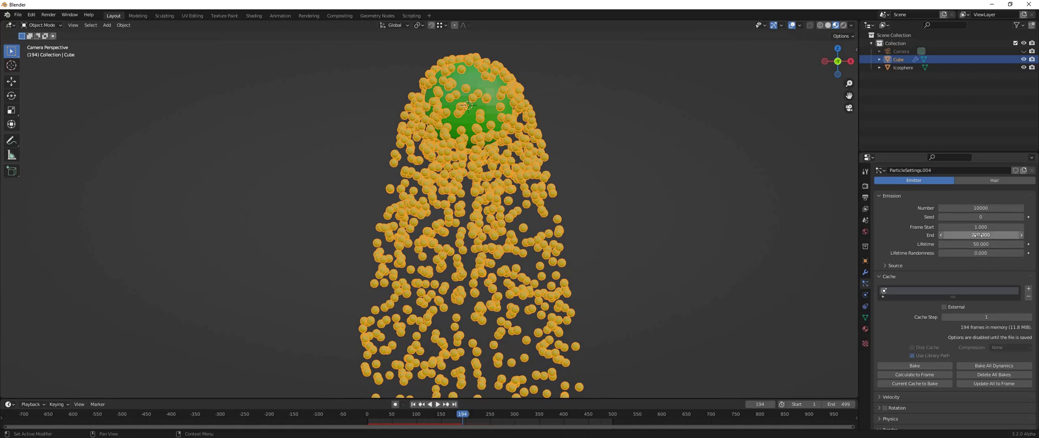
left_click(979, 235)
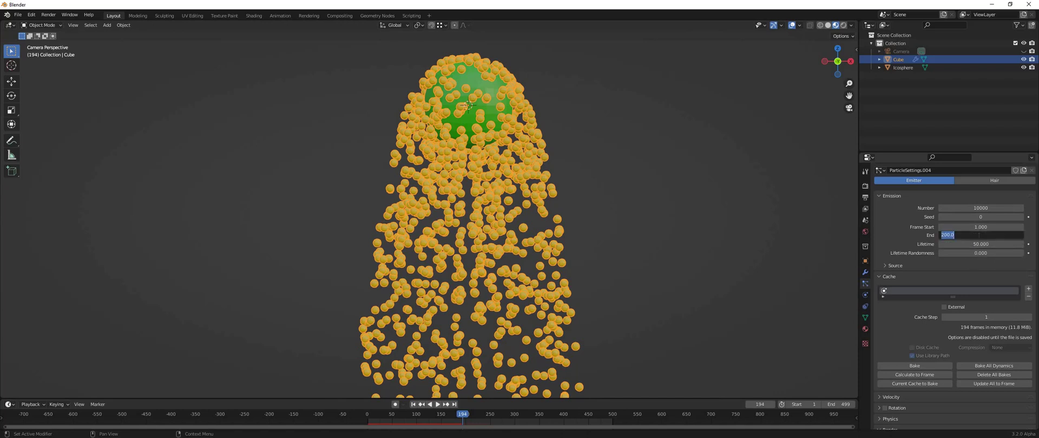
type("500")
key("Return")
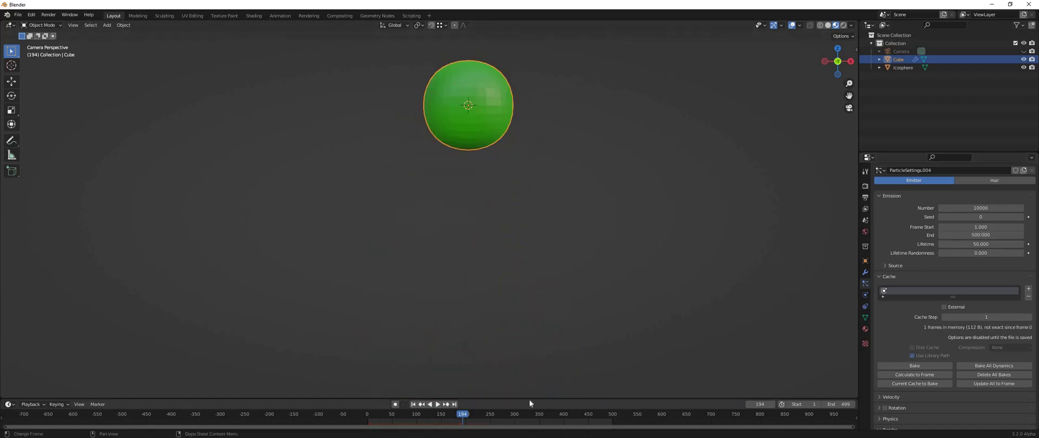
Play the animation with the extended emission, restarting it from the first frame, to check the particle flow.
key("space")
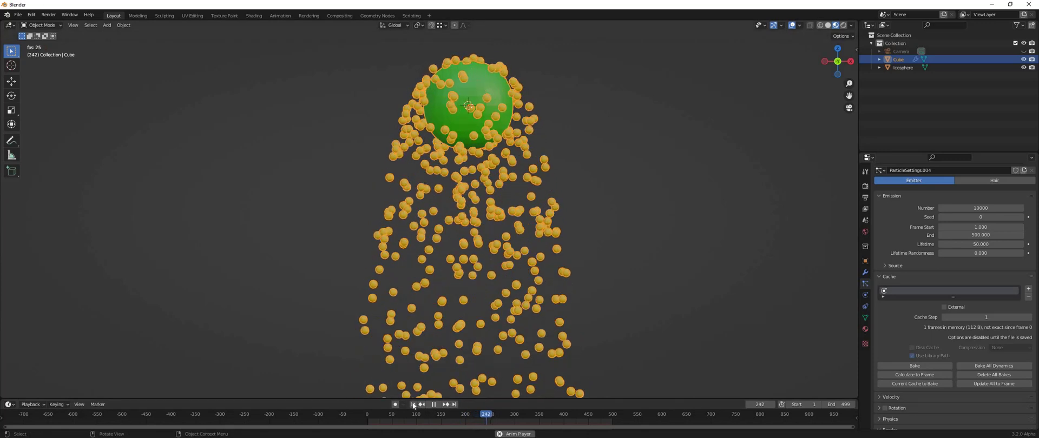
left_click(433, 405)
key("shift+Left")
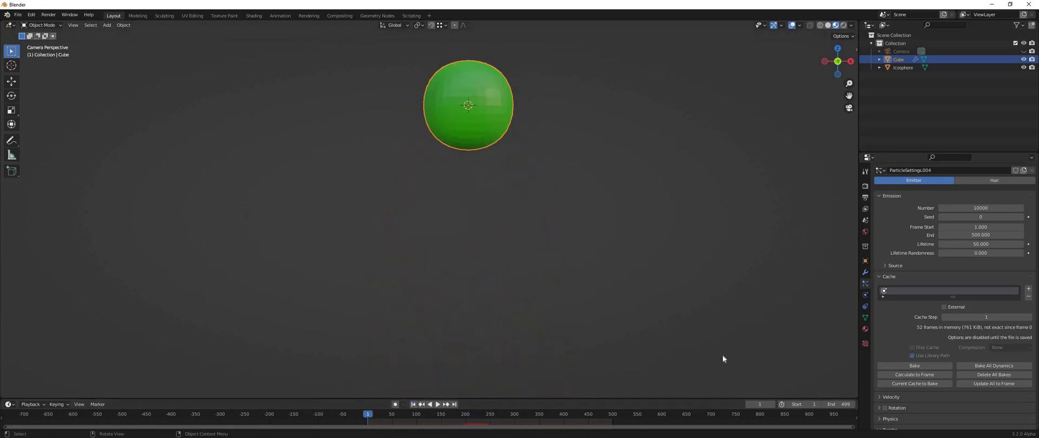
key("space")
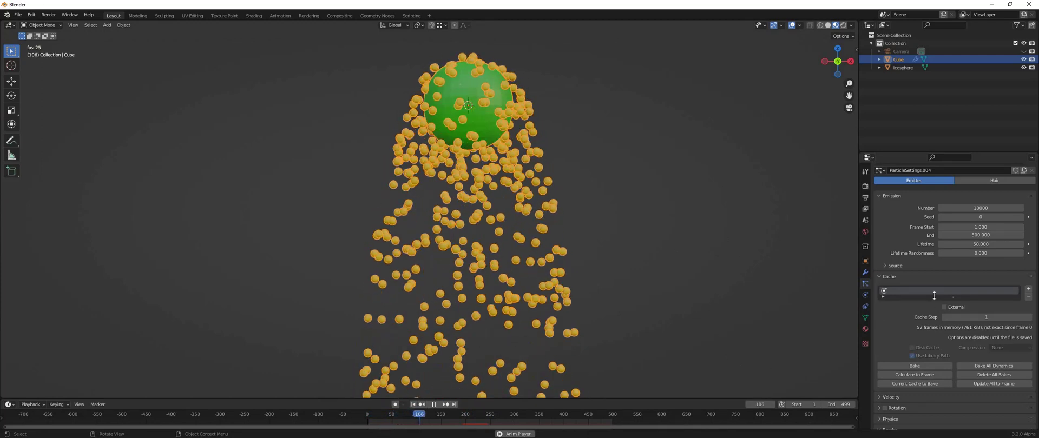
key("space")
Enable Simple child particles for the particle system.
scroll(898, 305, "down", 3)
scroll(891, 306, "down", 2)
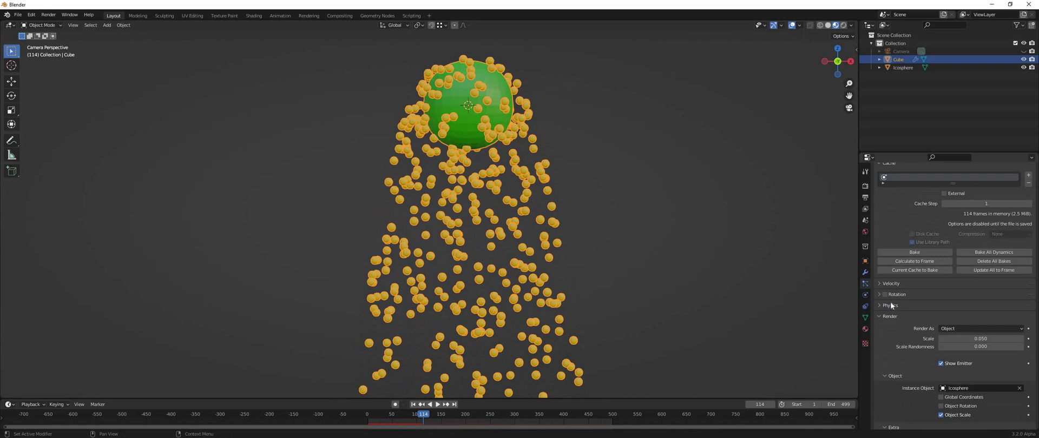
scroll(892, 303, "down", 1)
scroll(893, 304, "down", 4)
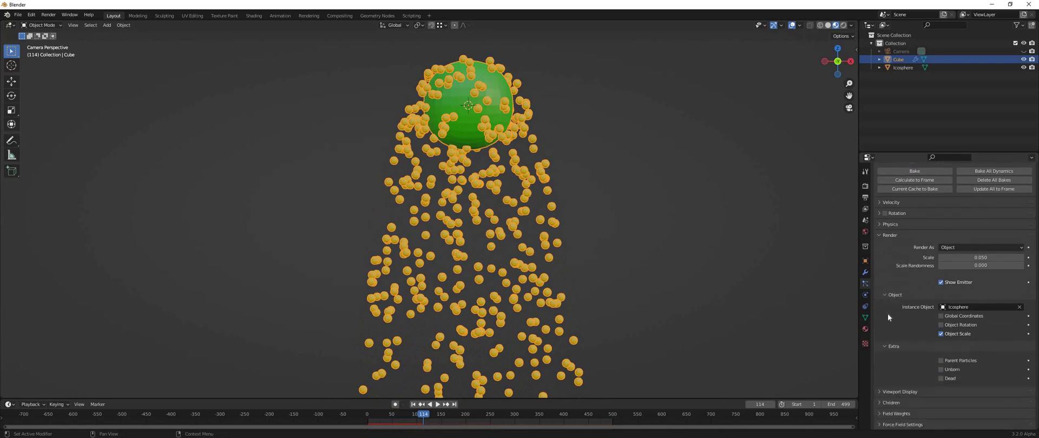
left_click(891, 386)
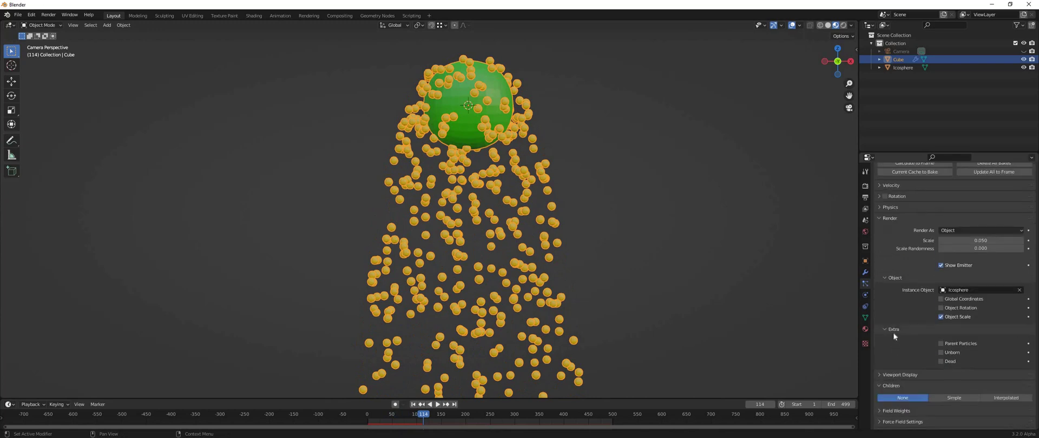
scroll(952, 360, "down", 2)
left_click(968, 367)
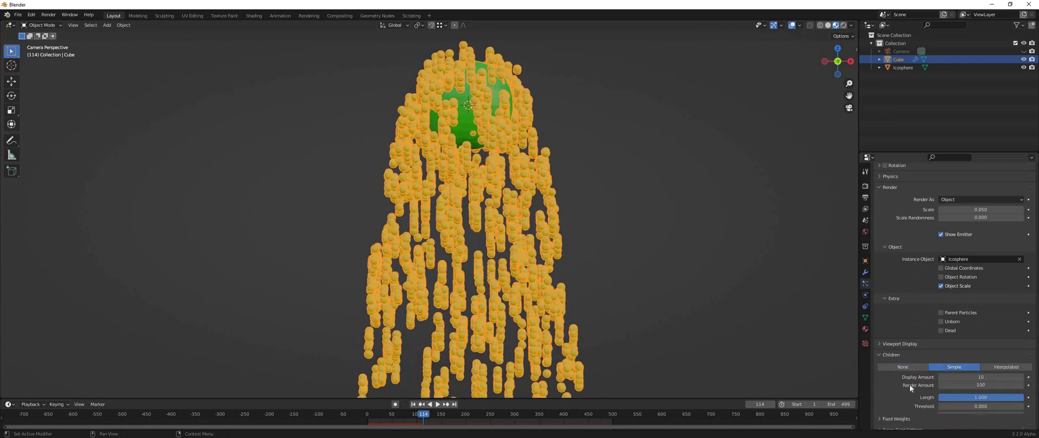
scroll(980, 362, "down", 2)
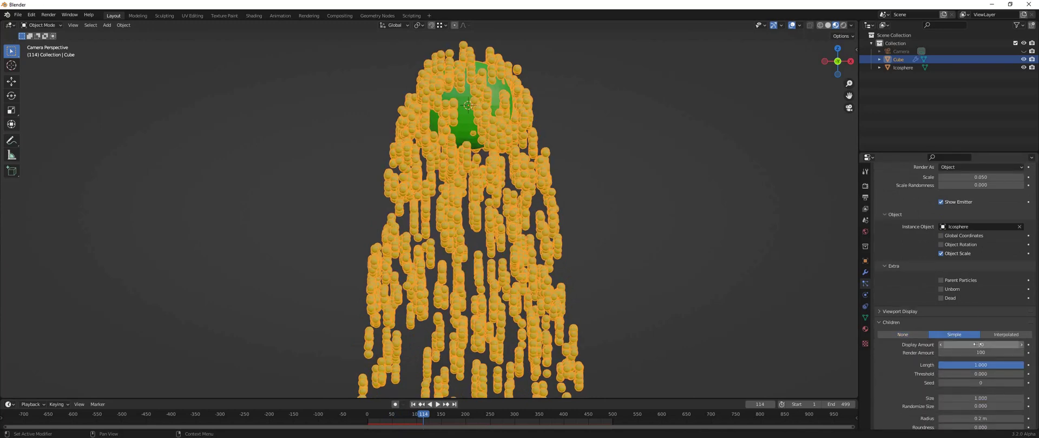
Try child display amounts of 43 and 24, and turn the particle system's children off.
mouse_move(981, 345)
left_mouse_down()
mouse_move(1017, 345)
mouse_move(990, 344)
left_mouse_up()
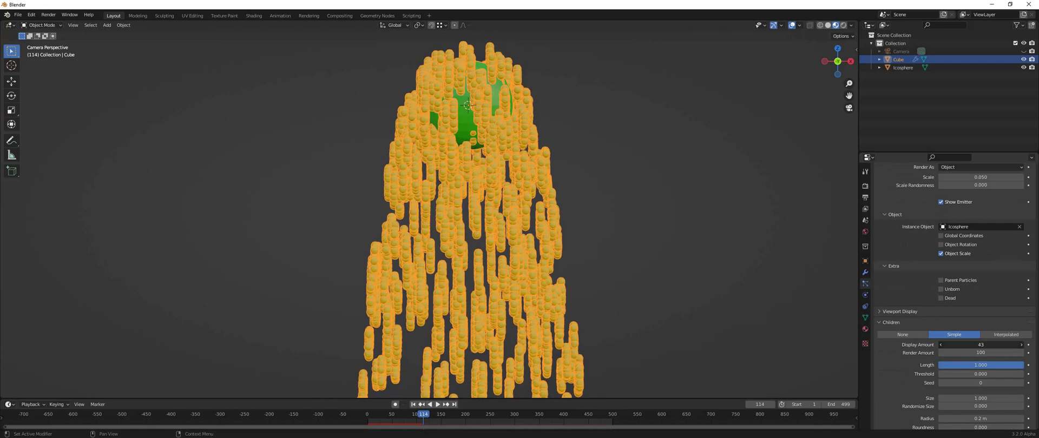
middle_click_drag(499, 260, 498, 330)
scroll(434, 327, "up", 4)
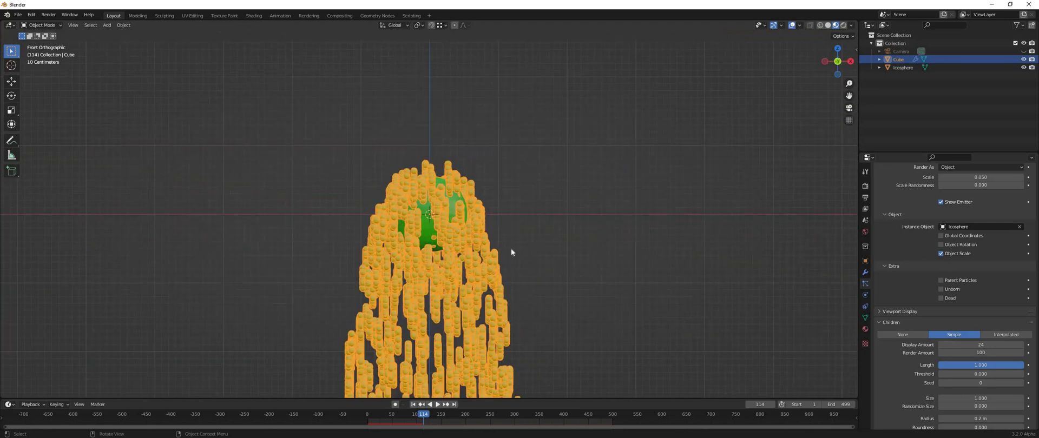
key("KP_1")
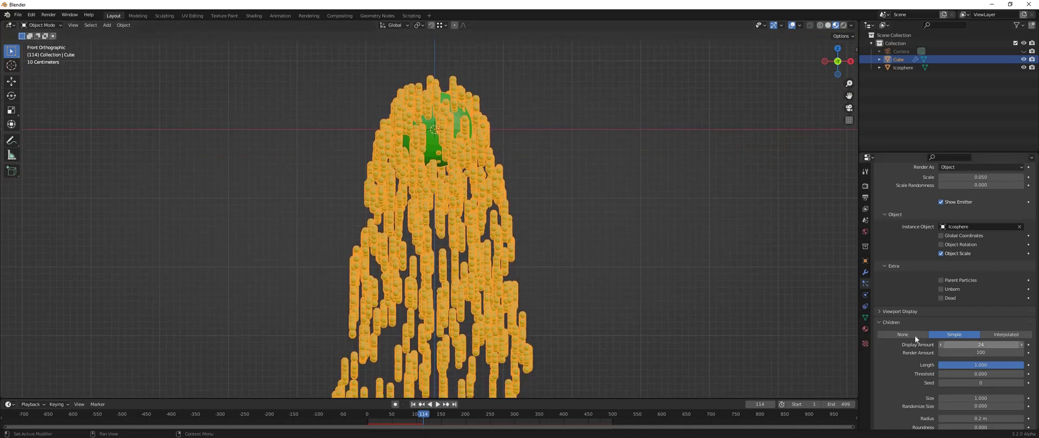
left_click(917, 335)
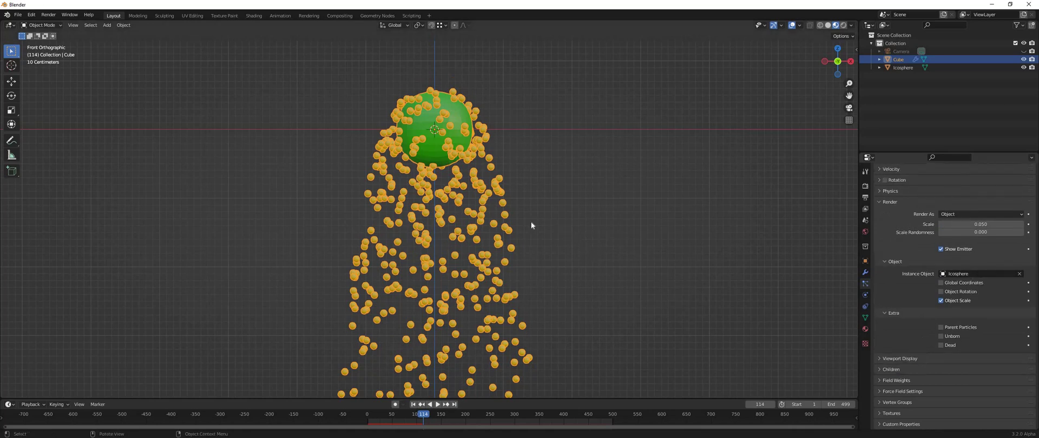
Play the animation to check the particle flow without children, stop it and return to the first frame.
key("space")
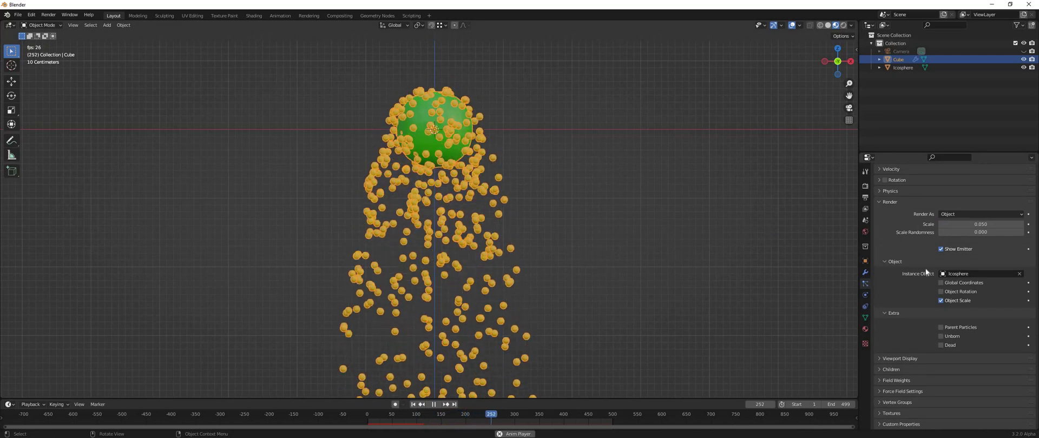
key("space")
scroll(952, 270, "up", 3)
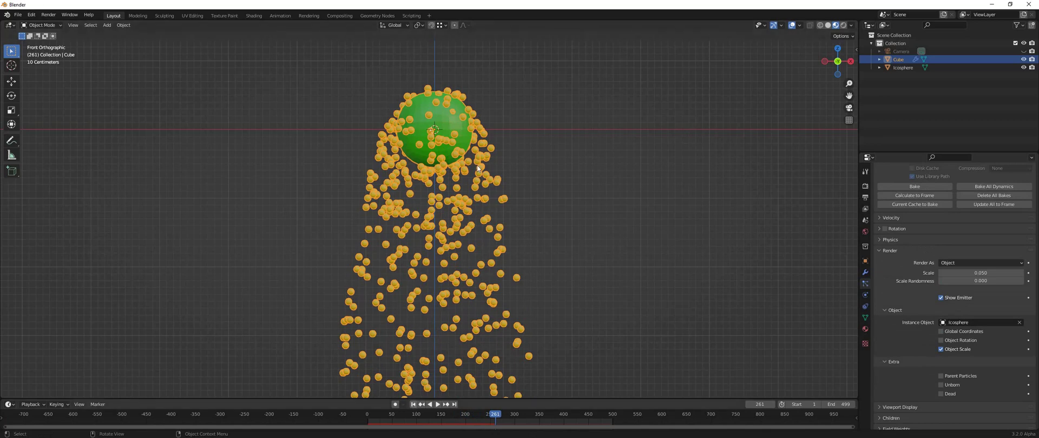
key("shift+Left")
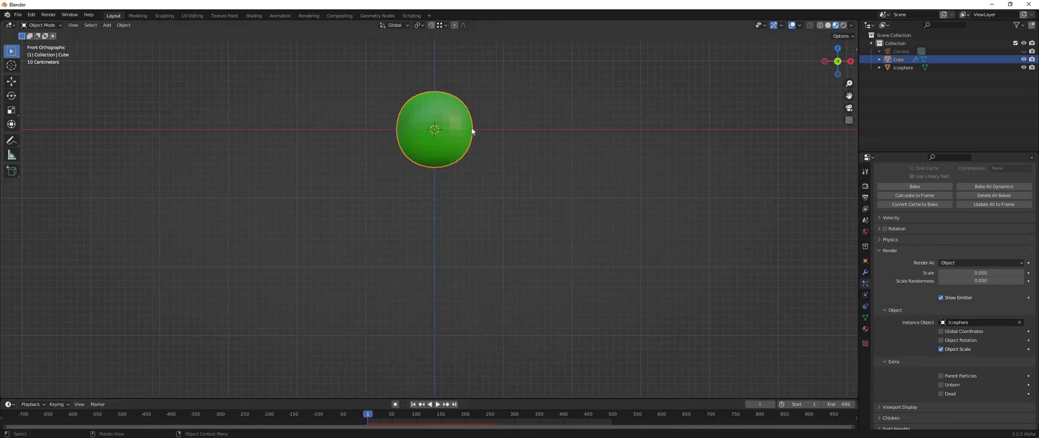
Add a UV sphere with 32 segments, 16 rings and a 1 m radius at the world origin.
key("shift+a")
mouse_move(480, 129)
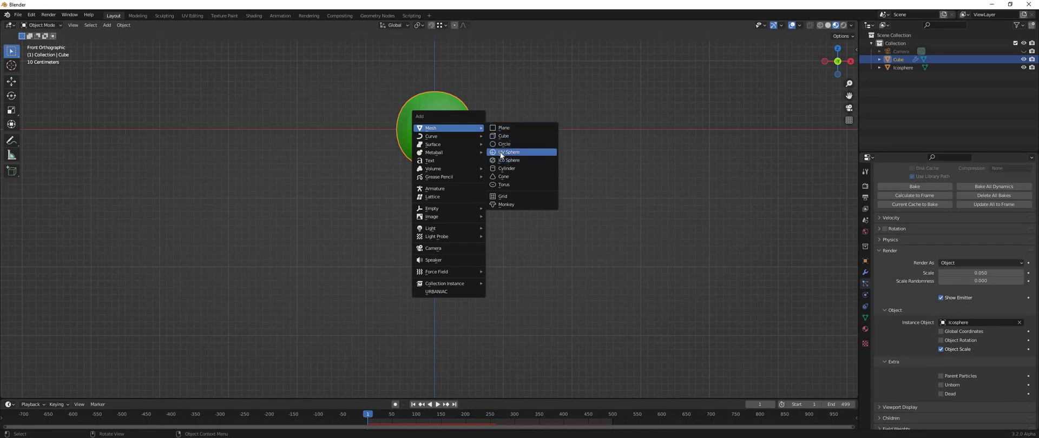
left_click(501, 154)
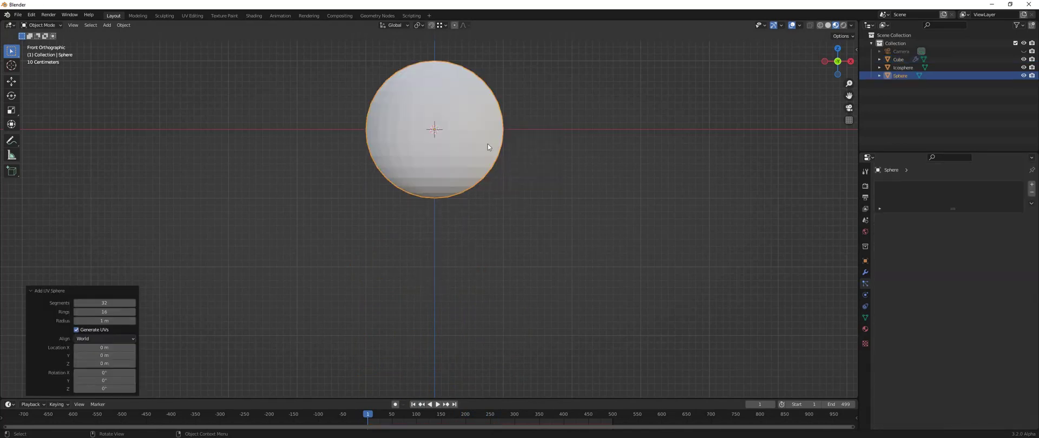
Scale the UV sphere down to about 0.655 so it closely encloses the green object, checking the fit in wireframe shading.
key("shift+z")
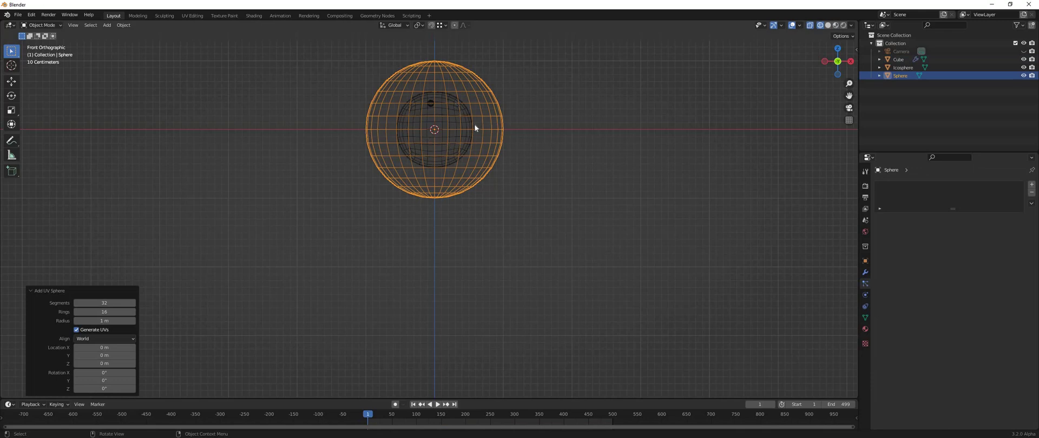
key("s")
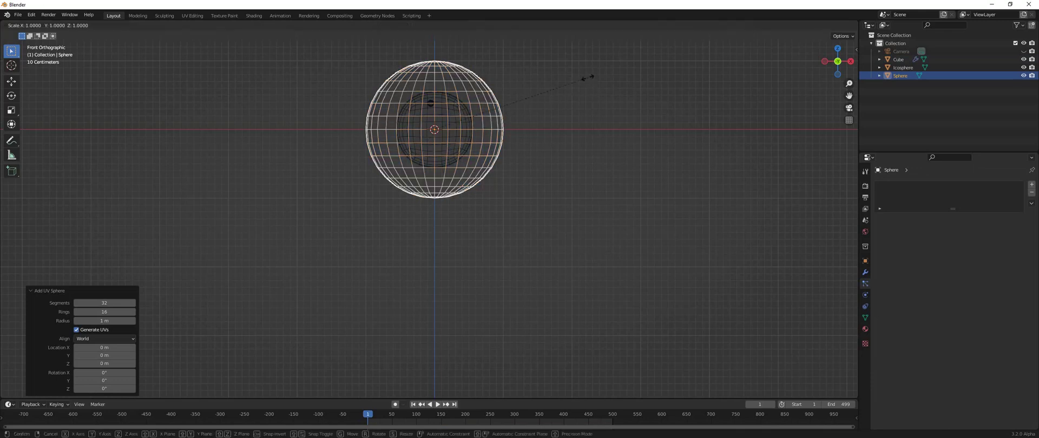
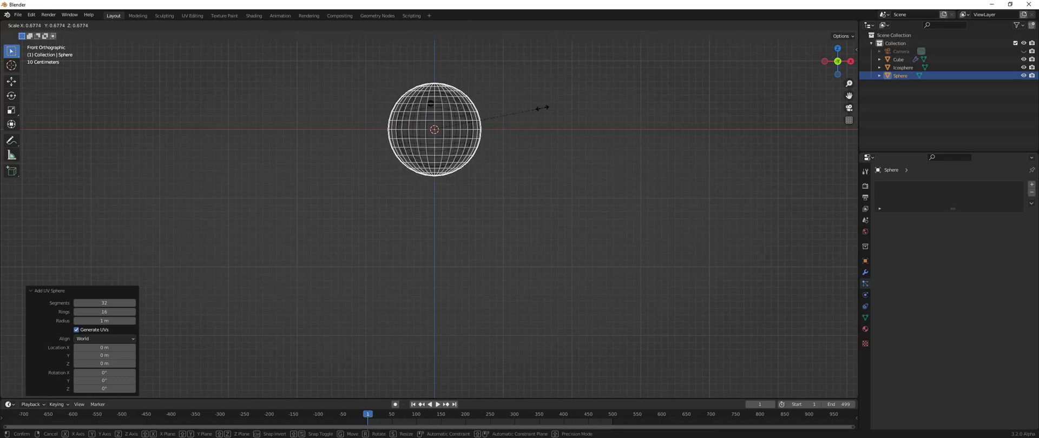
left_click(487, 127)
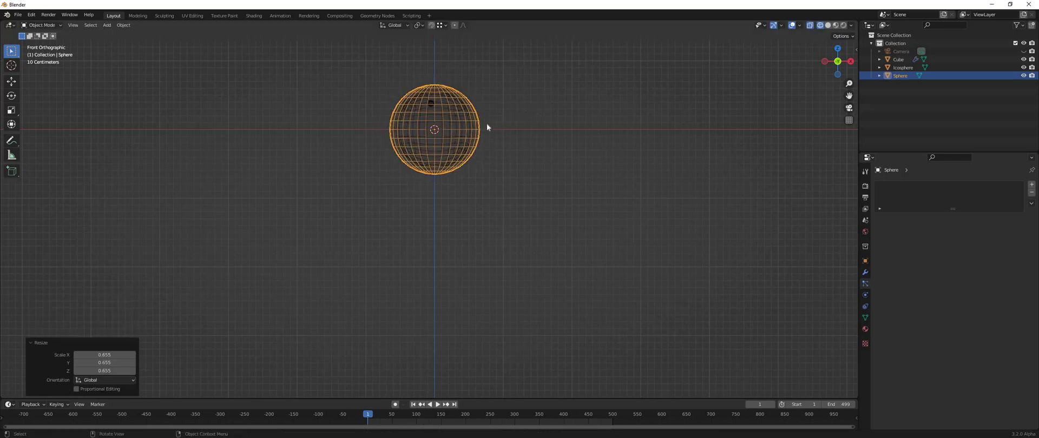
key("shift+z")
scroll(453, 203, "up", 4)
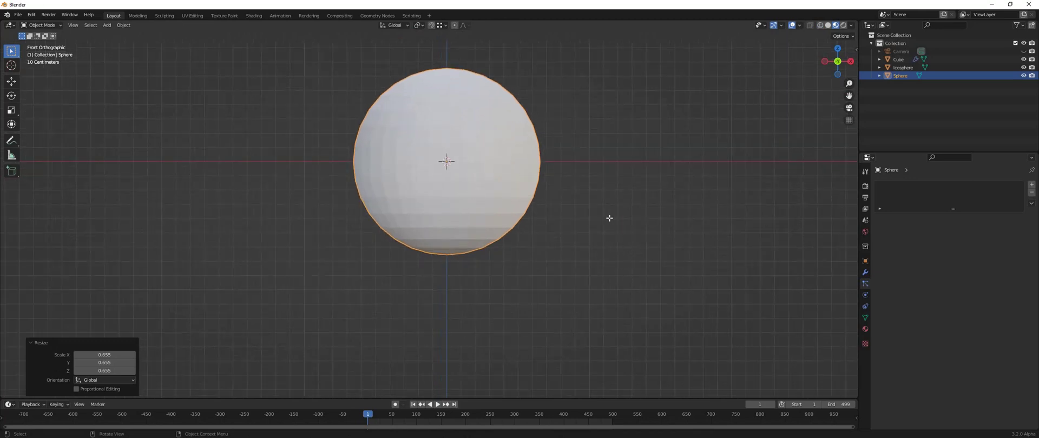
Apply Checker Deselect to the sphere's faces in Edit Mode and separate the selected faces into their own object.
key("Tab")
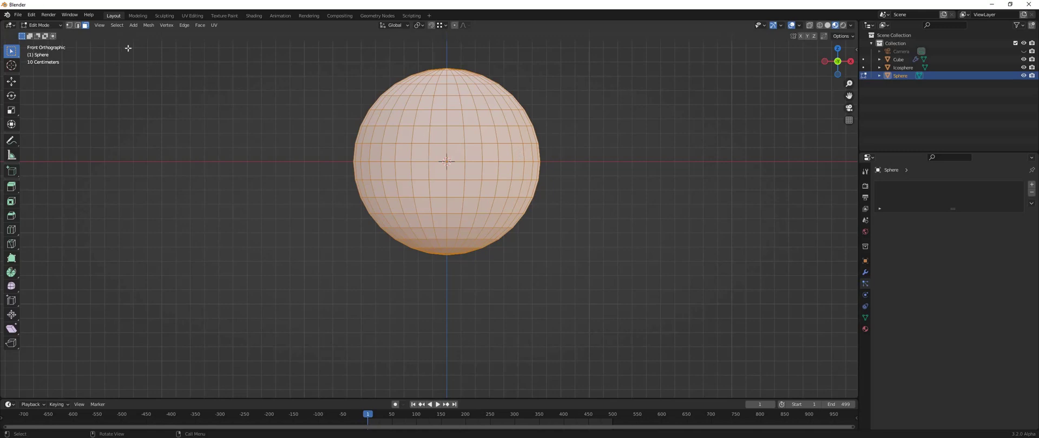
left_click(117, 25)
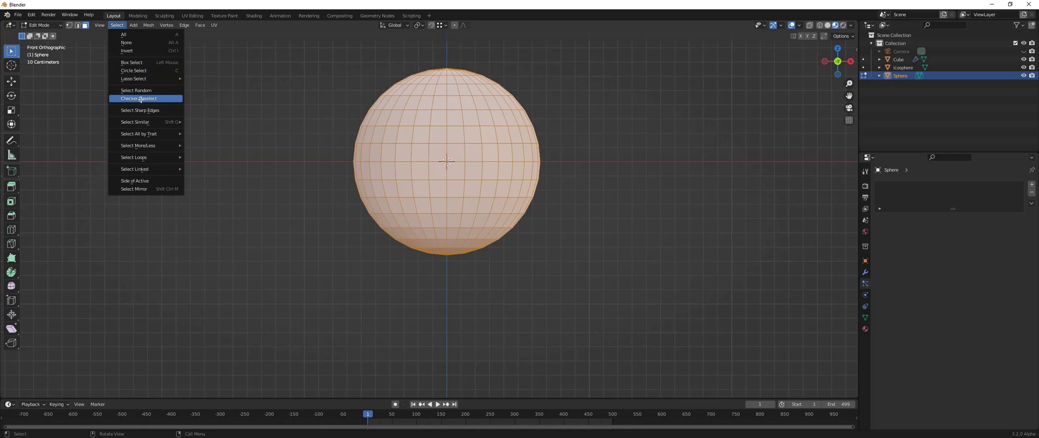
left_click(141, 99)
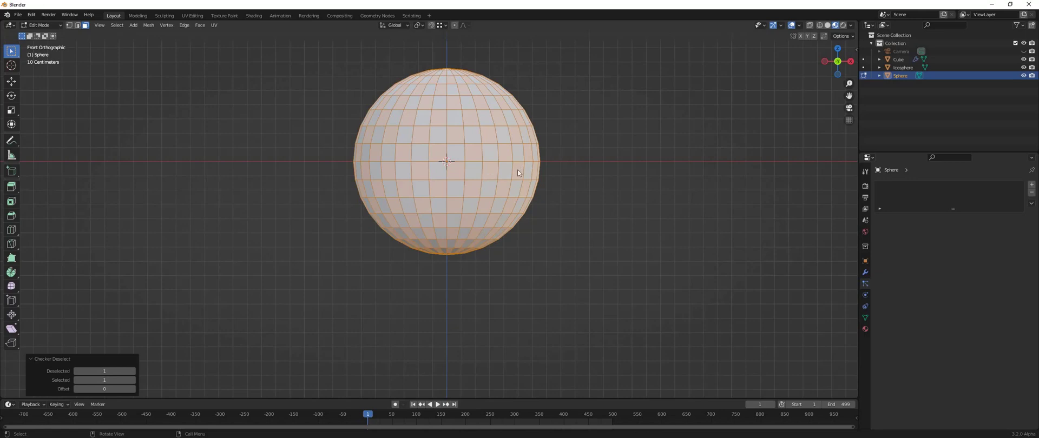
key("p")
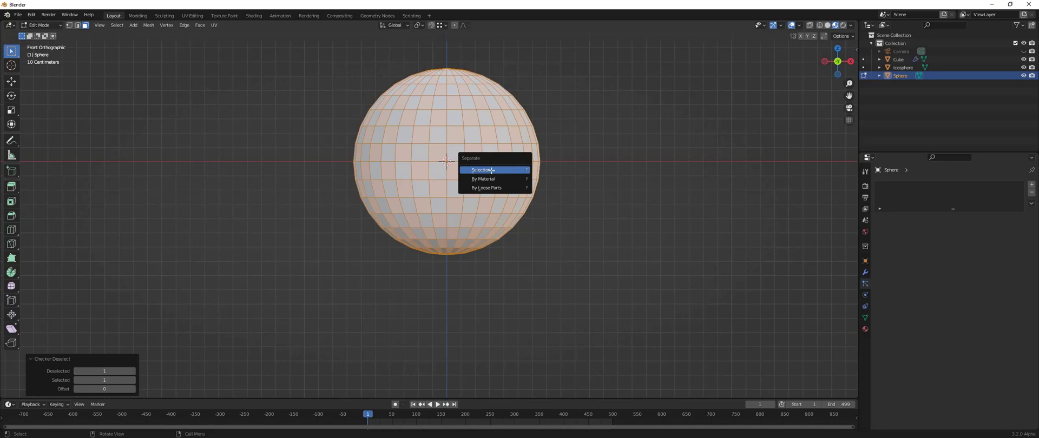
left_click(502, 170)
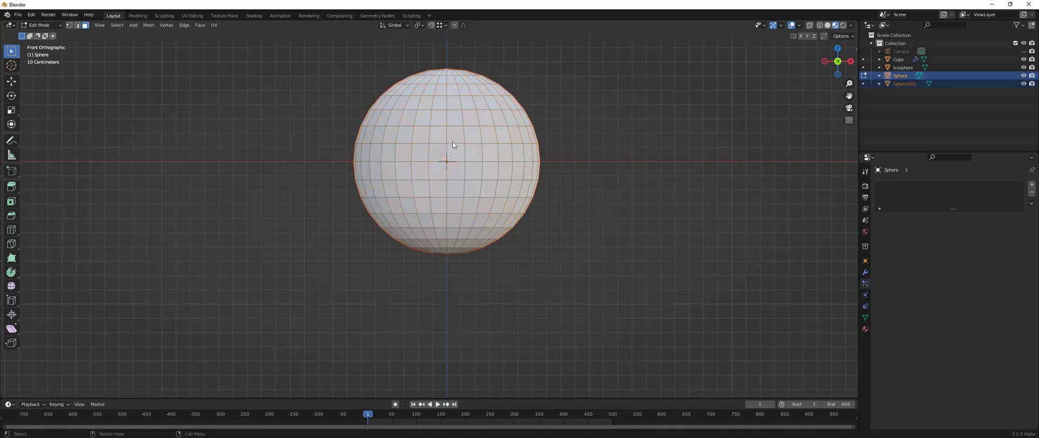
key("Tab")
Examine the two separated sphere pieces by selecting each in turn and viewing the Sphere object in wireframe and Edit Mode.
left_click(521, 119)
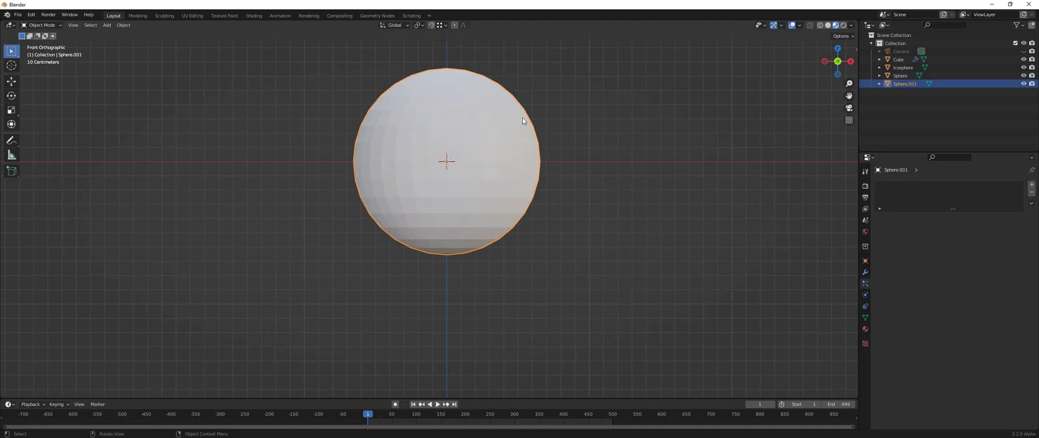
left_click(523, 120)
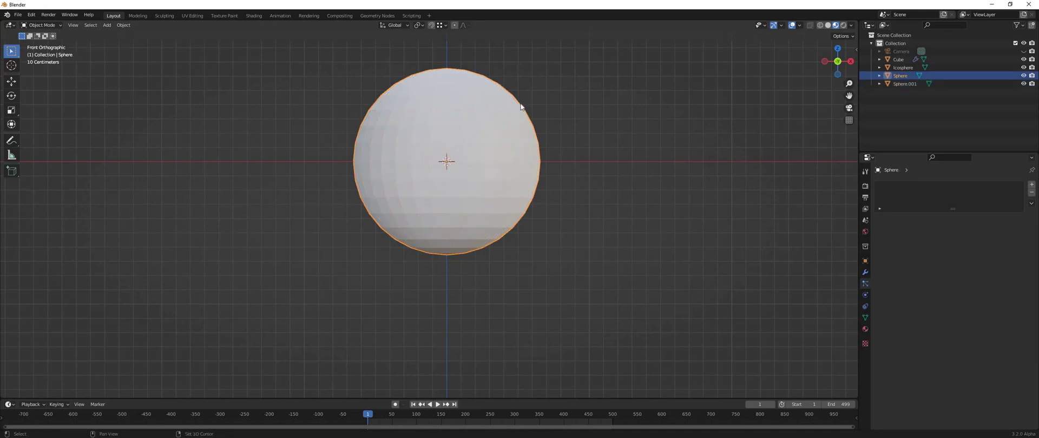
key("shift+z")
scroll(583, 133, "up", 2)
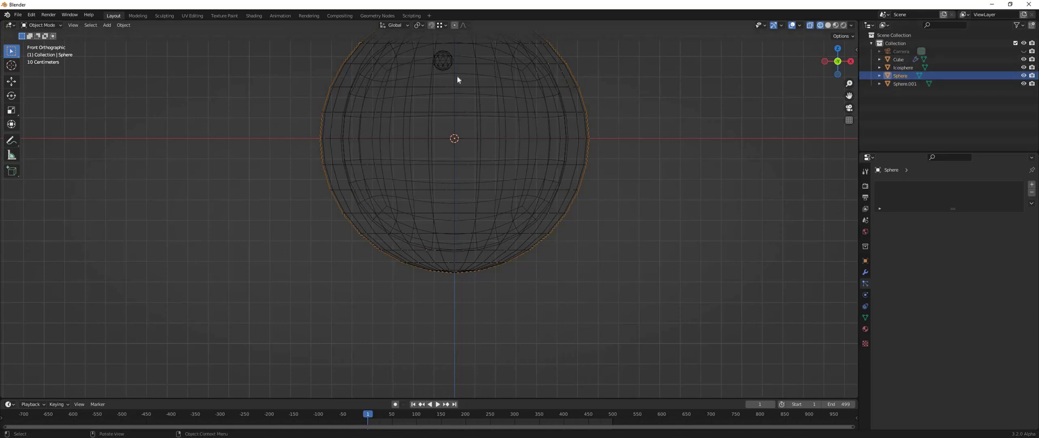
scroll(533, 134, "down", 2)
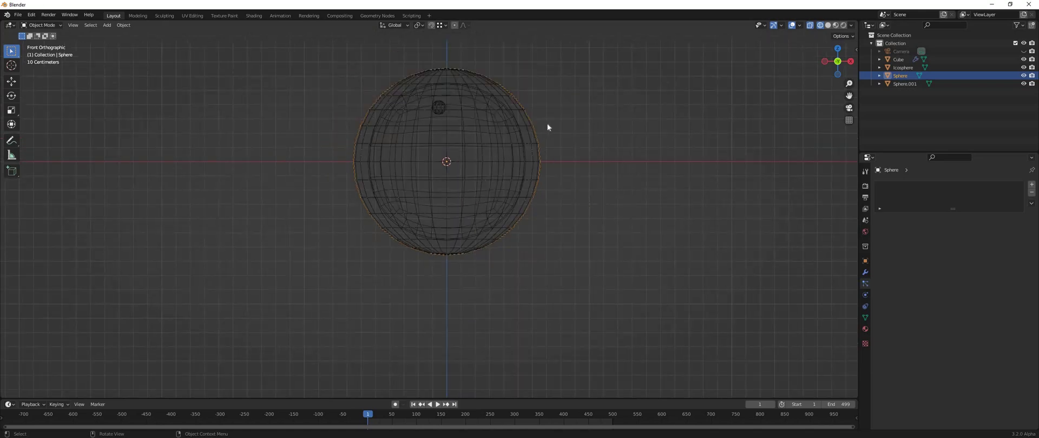
key("Tab")
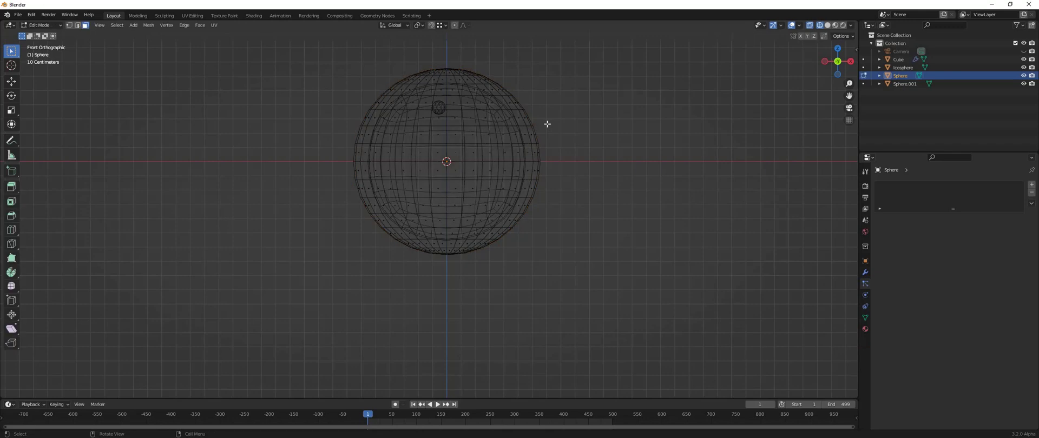
key("shift+z")
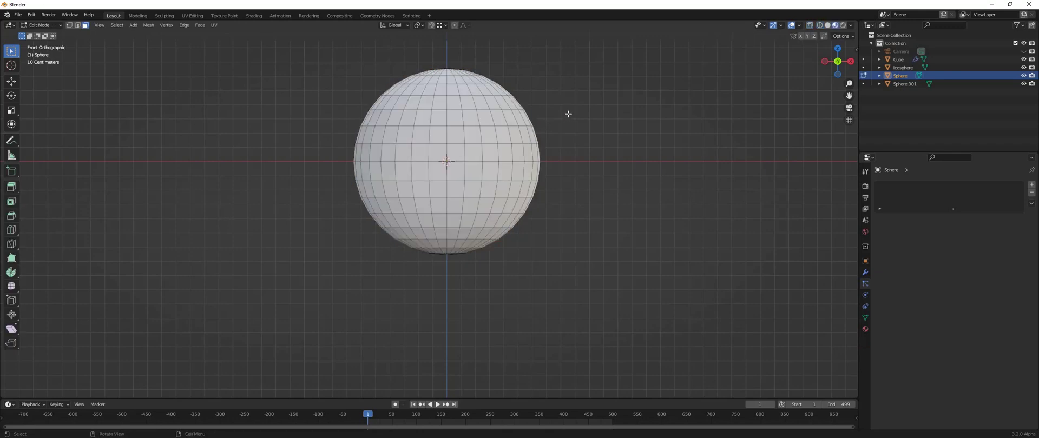
key("Tab")
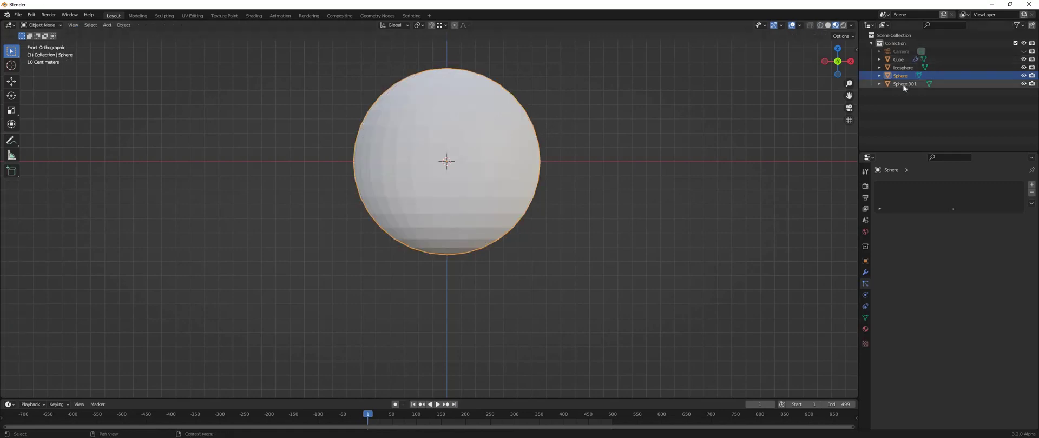
Select all faces of Sphere.001 in Edit Mode and return to Object Mode.
left_click(520, 135)
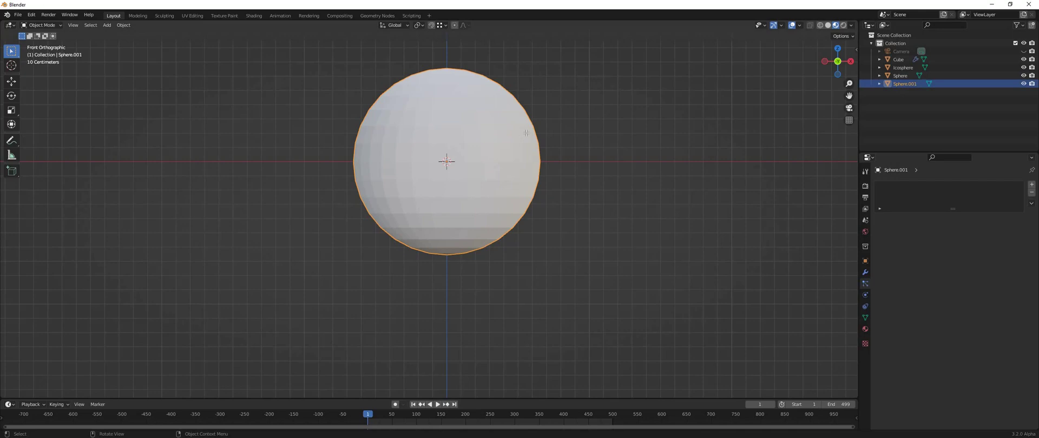
key("Tab")
key("a")
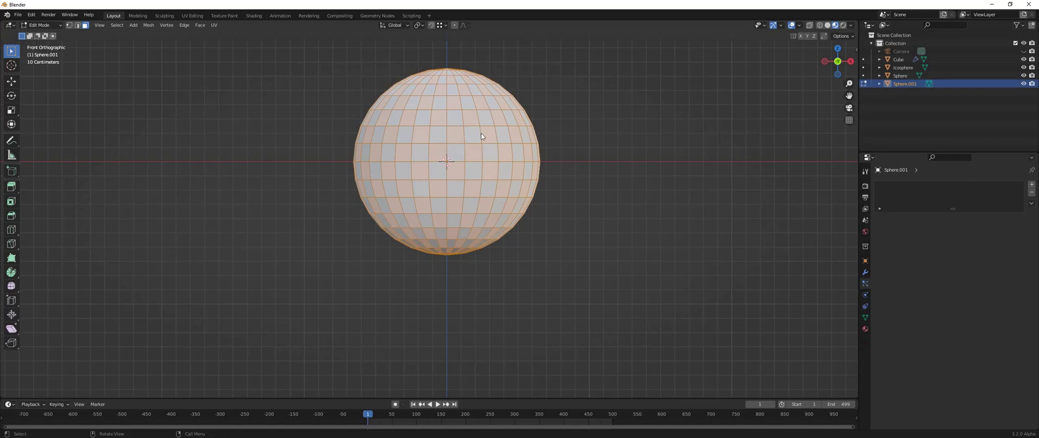
key("Tab")
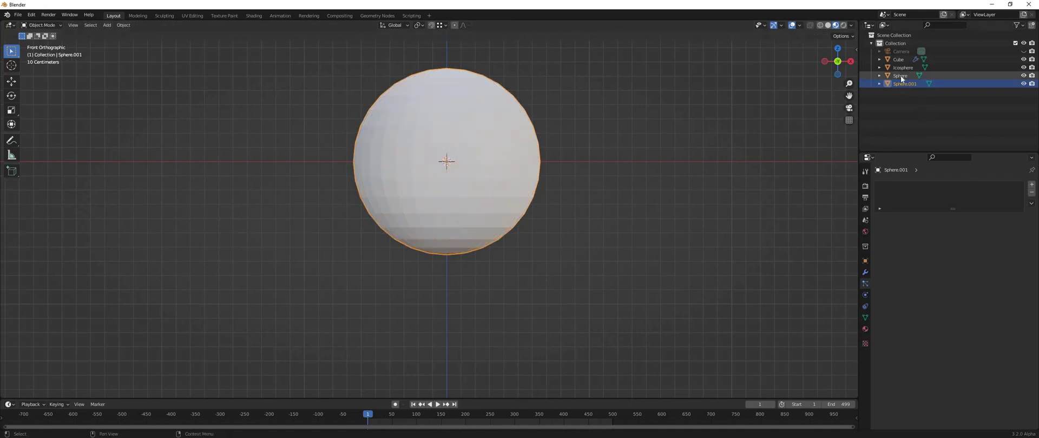
Join Sphere into Sphere.001 and enter Edit Mode on the combined mesh.
left_click(900, 76, "shift")
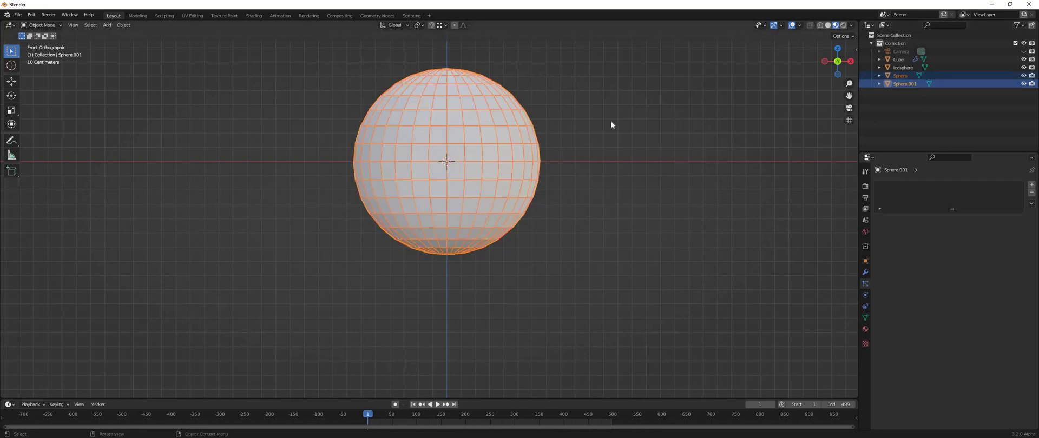
key("ctrl+j")
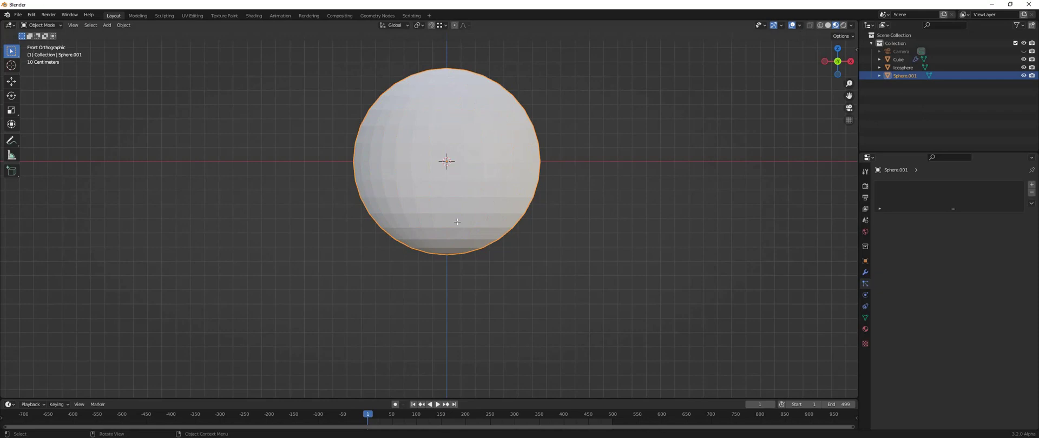
key("Tab")
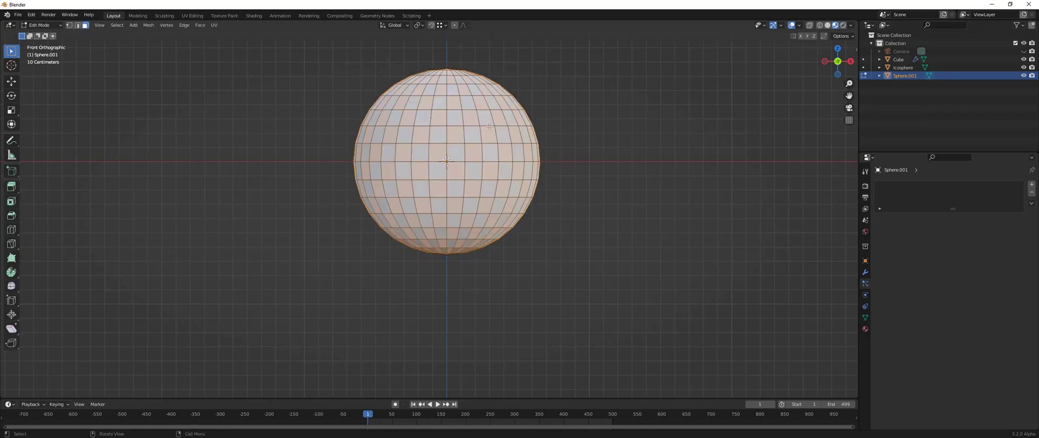
Try moving the selected checker faces sideways by about 0.27 m along X.
key("g")
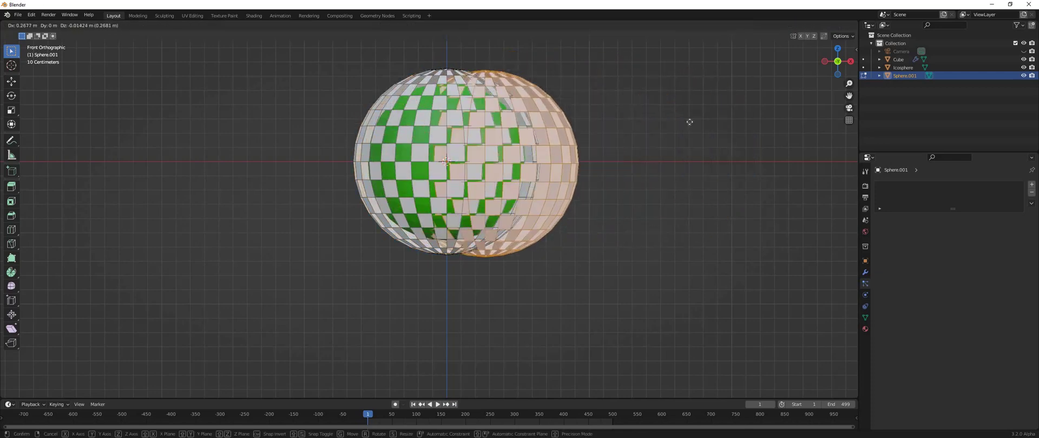
right_click(605, 145)
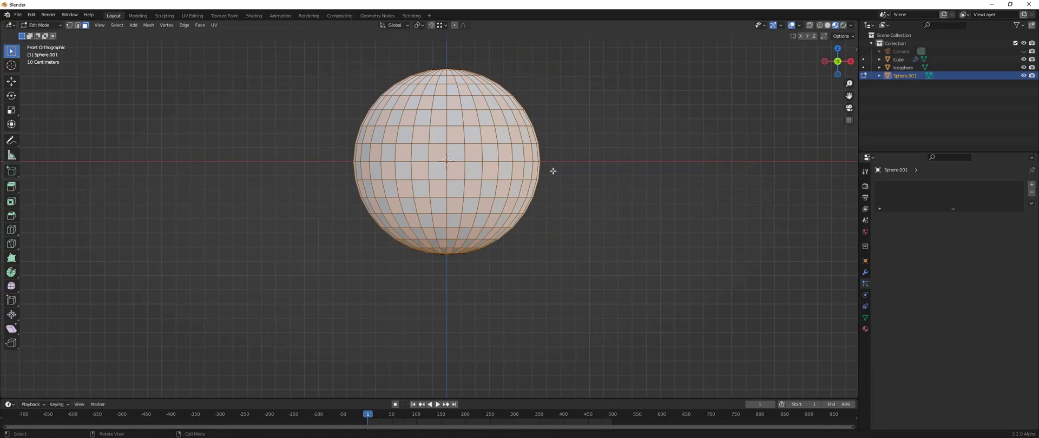
Assign the selected checker faces to a new vertex group and test it by deselecting and reselecting the group's faces.
left_click(865, 319)
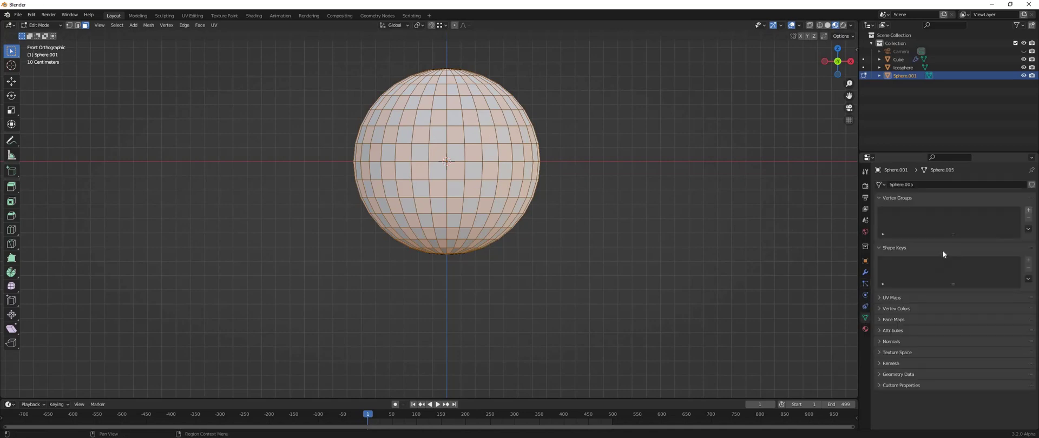
left_click(1029, 211)
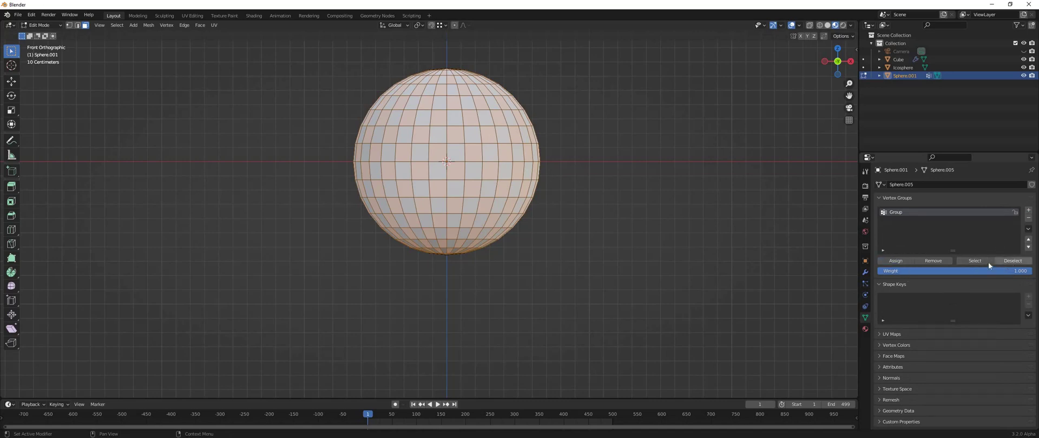
left_click(981, 260)
left_click(997, 260)
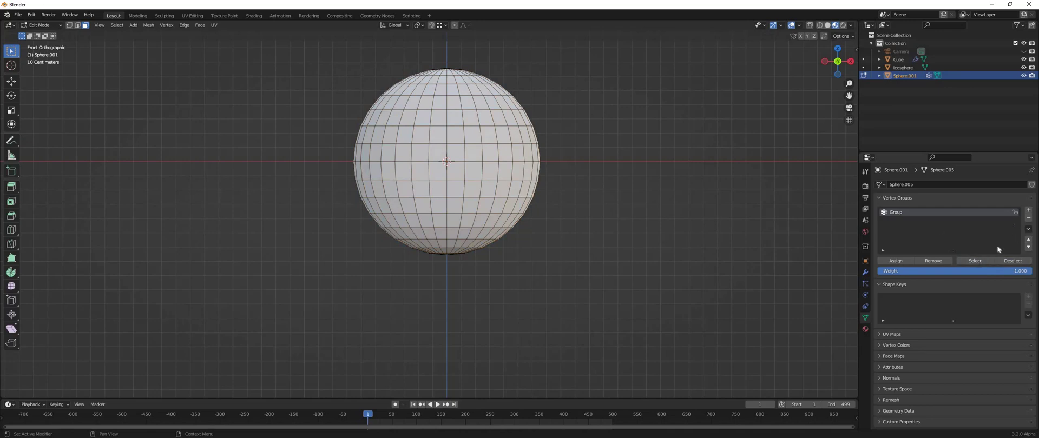
left_click(975, 261)
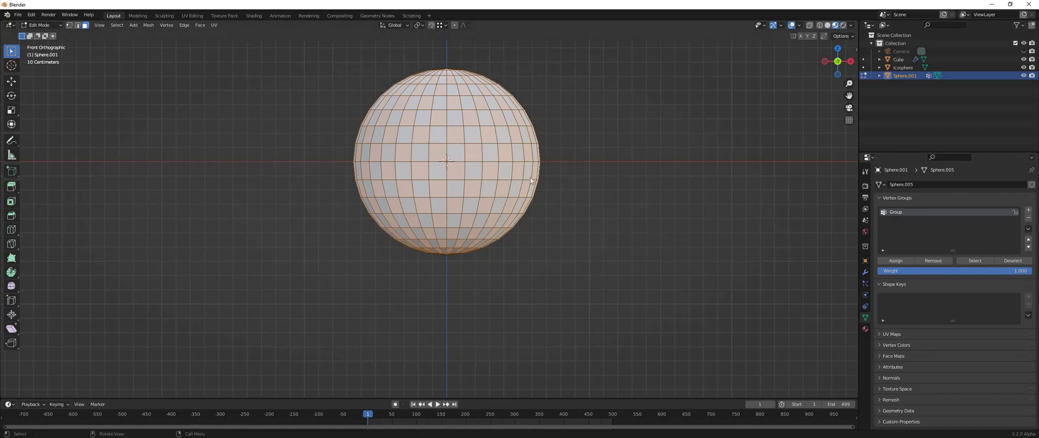
Return to Object Mode and add the Basis and Key 1 shape keys to Sphere.001, leaving Key 1 active.
key("Tab")
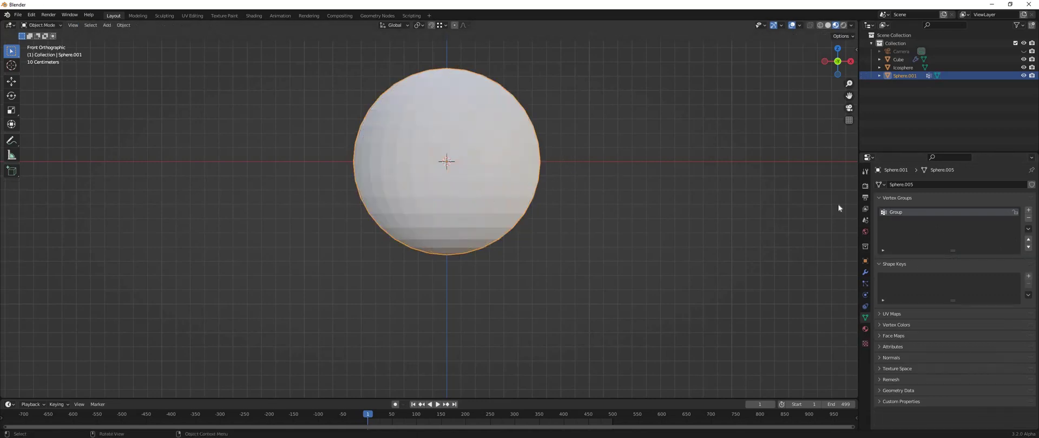
left_click(1029, 277)
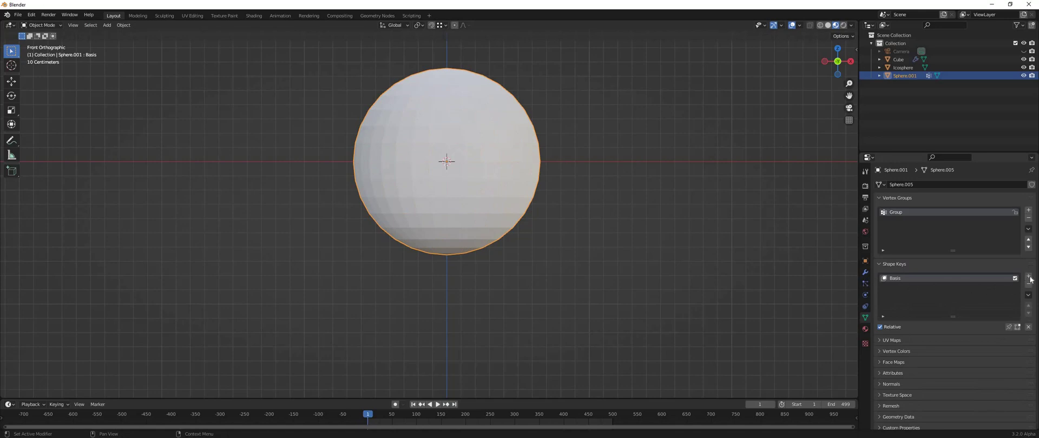
left_click(1028, 277)
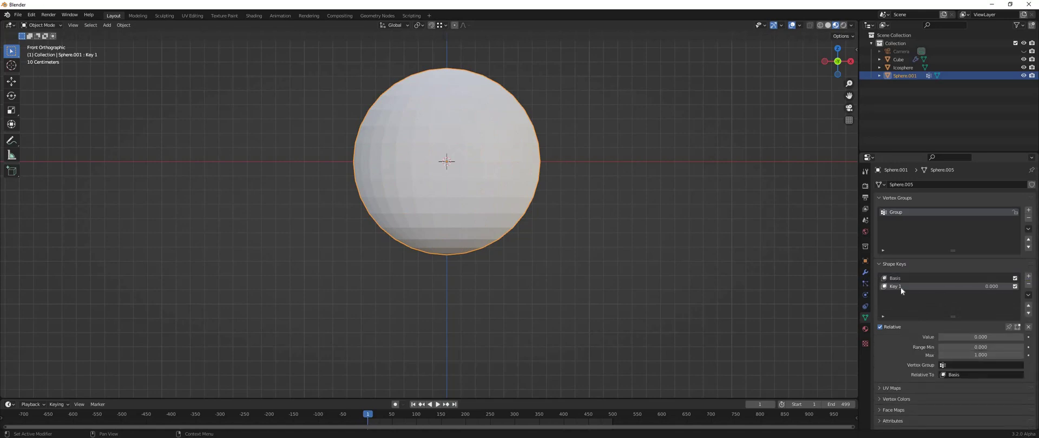
left_click(903, 279)
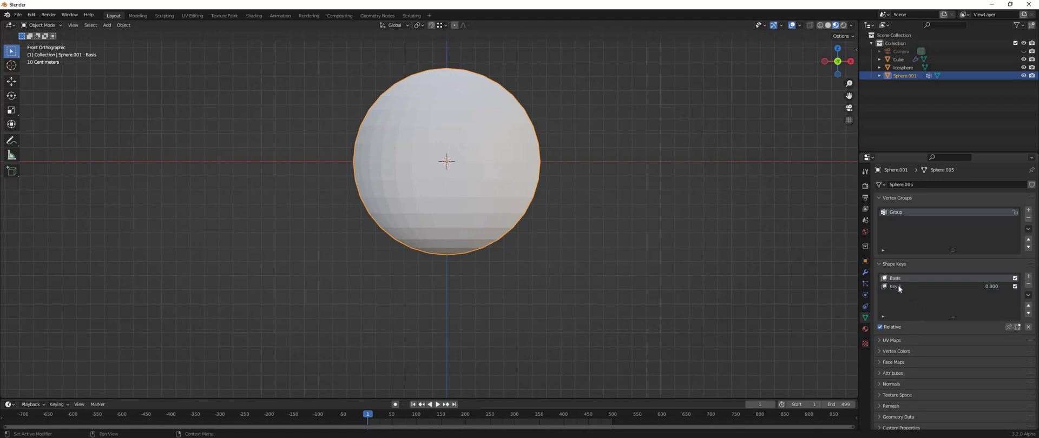
left_click(901, 287)
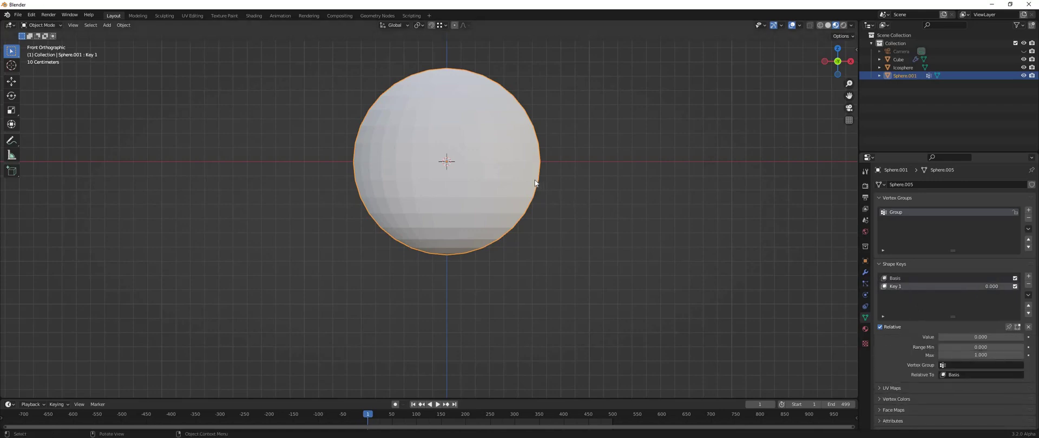
With Key 1 active, rotate the grouped checker faces 11.25° around global Z in Edit Mode and return to Object Mode.
key("Tab")
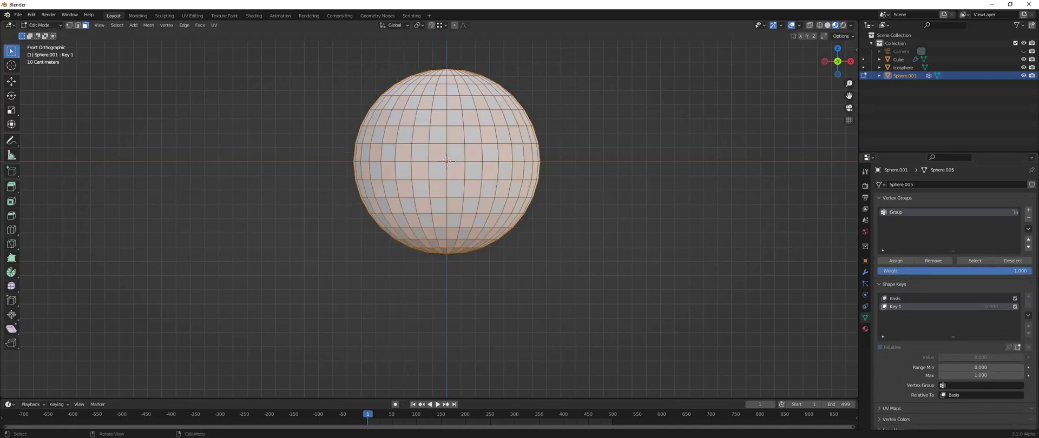
key("r")
key("z")
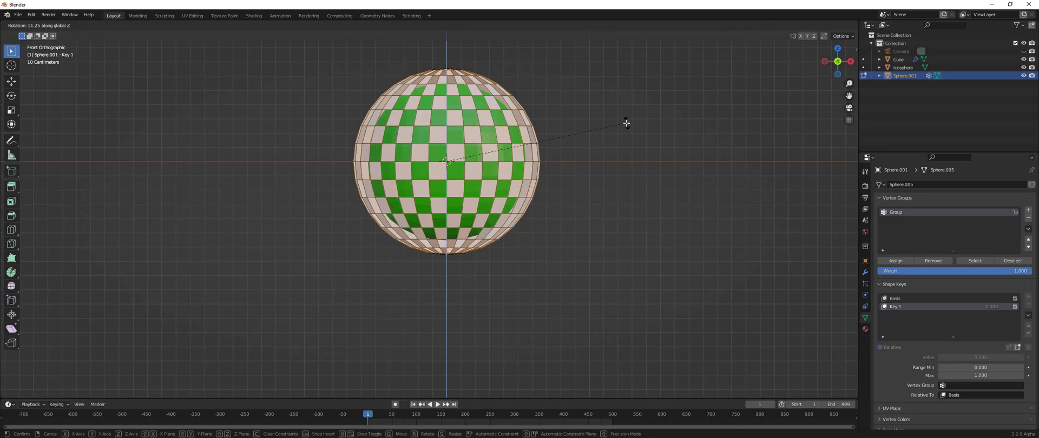
left_click(626, 123)
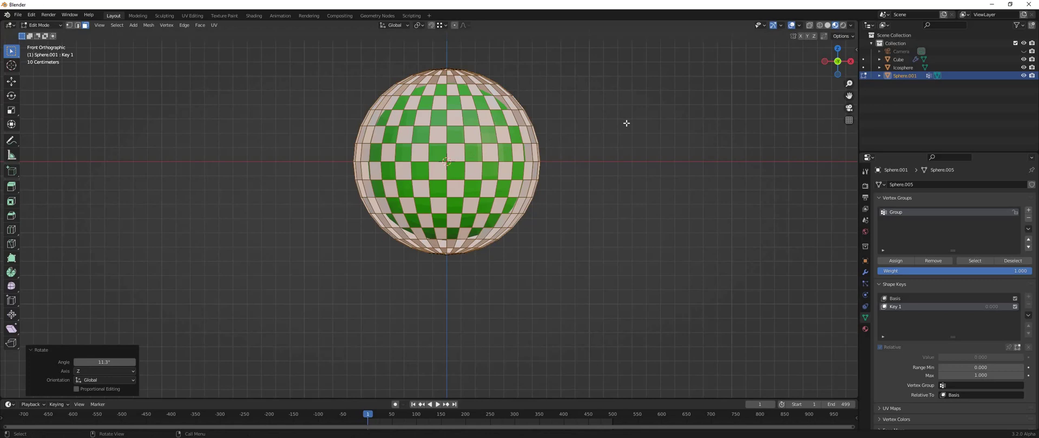
key("Tab")
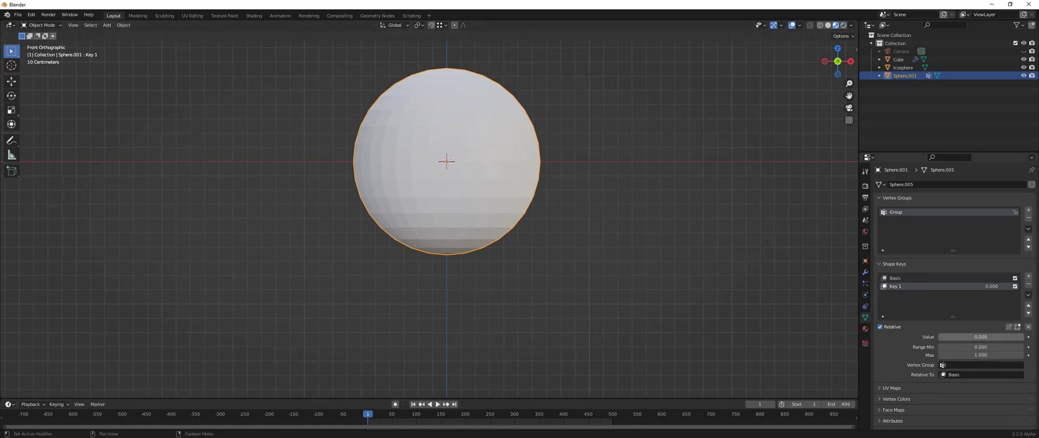
Set the Key 1 shape key's value to 1.000 and add Collision physics with Kill Particles enabled to Sphere.001.
mouse_move(942, 337)
left_mouse_down()
mouse_move(1023, 337)
mouse_move(939, 337)
left_mouse_up()
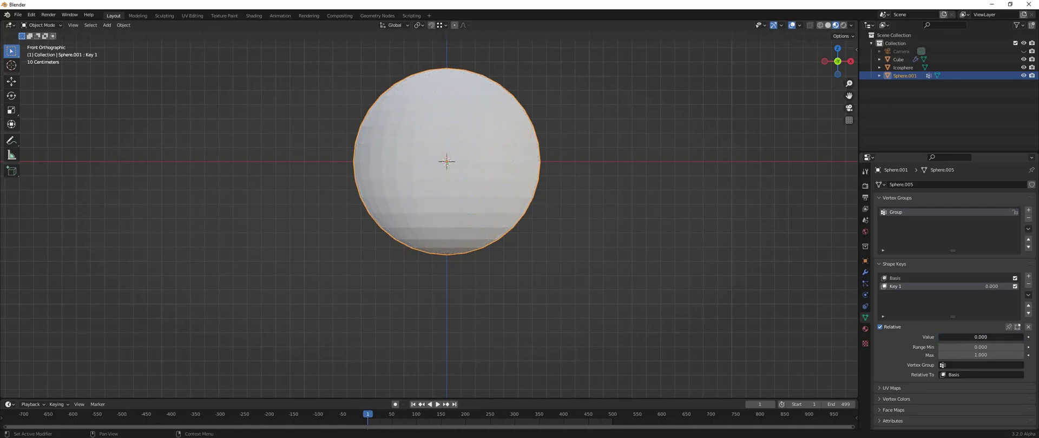
key("ctrl+z")
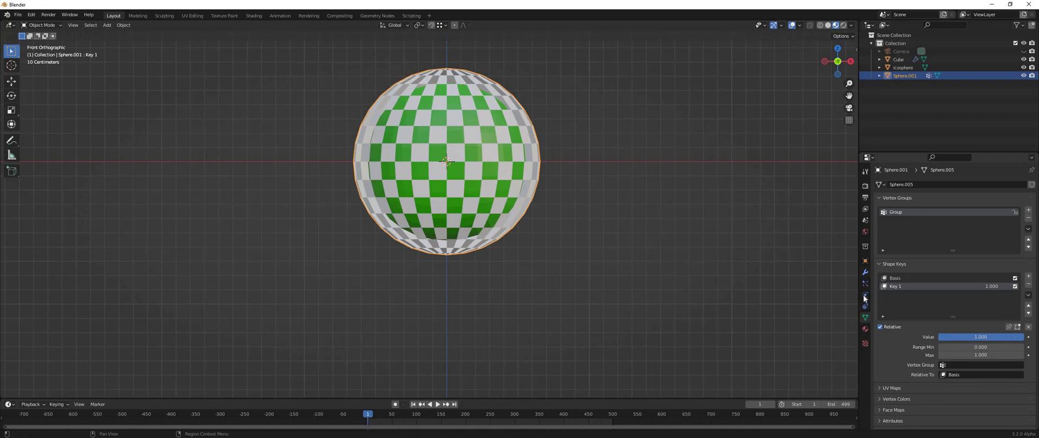
left_click(865, 295)
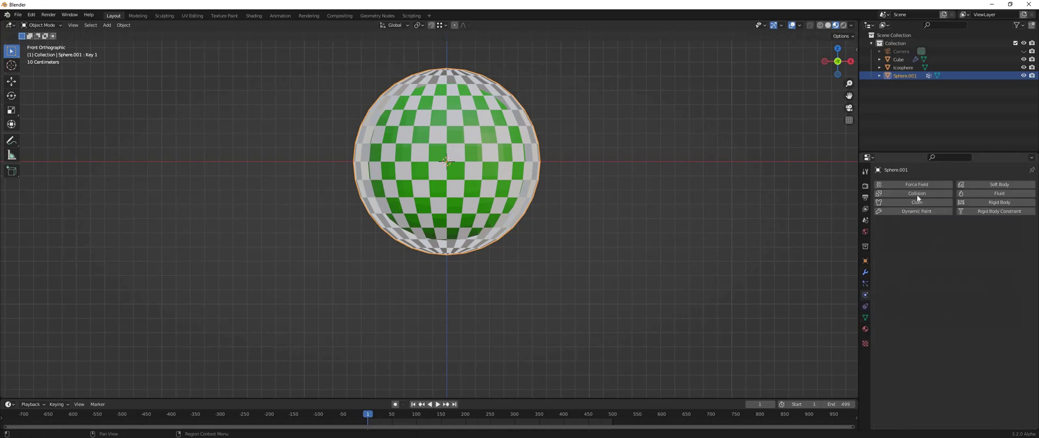
left_click(905, 193)
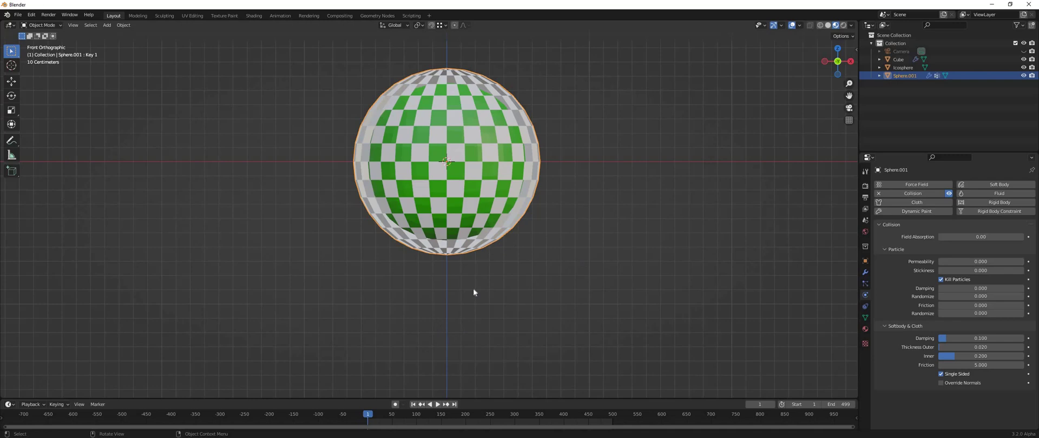
Play the particle simulation while varying Key 1's value between 0.000 and 1.000, ending at 1.000, and stop the playback.
key("space")
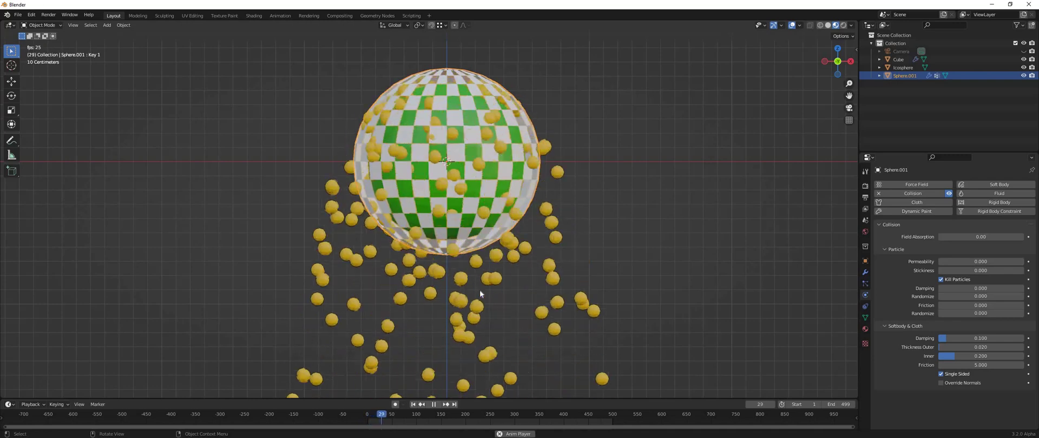
scroll(479, 291, "down", 4)
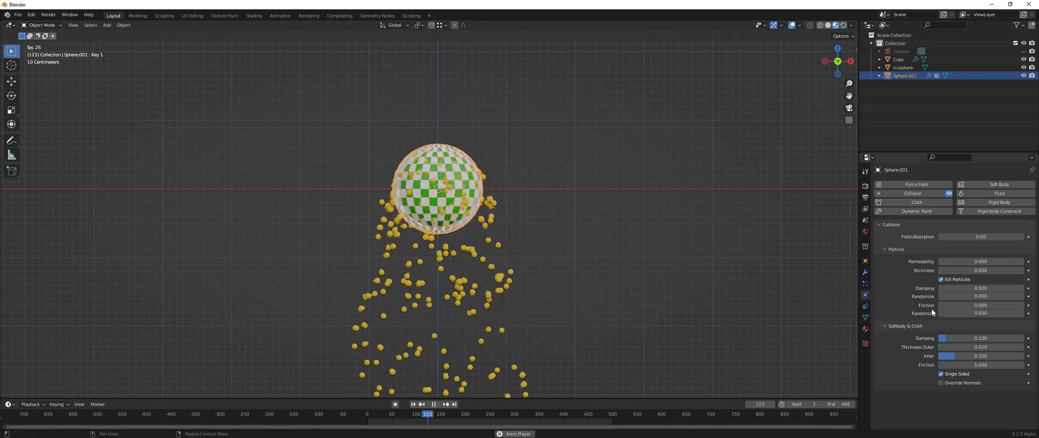
left_click(865, 317)
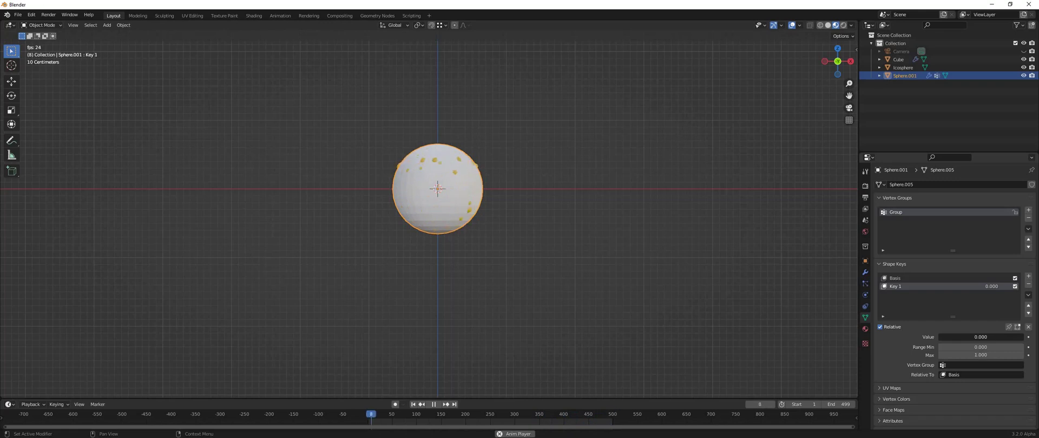
left_click_drag(939, 337, 944, 339)
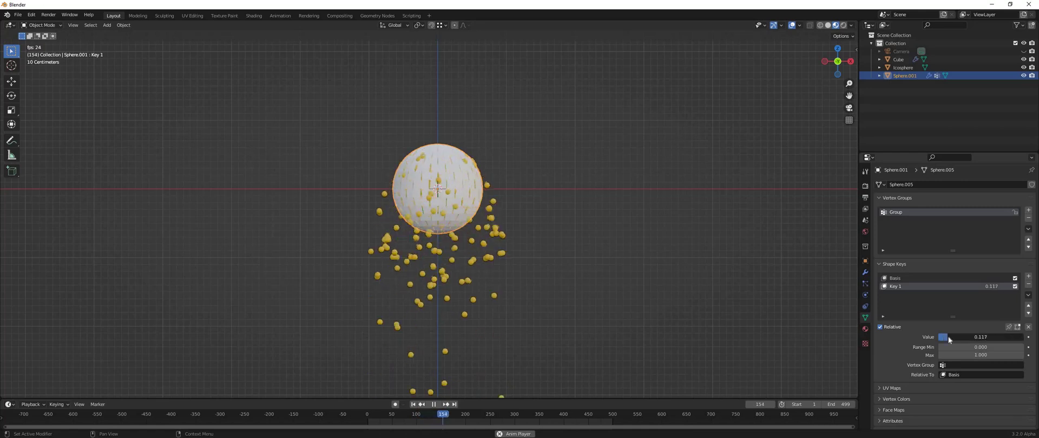
left_click_drag(944, 339, 1023, 340)
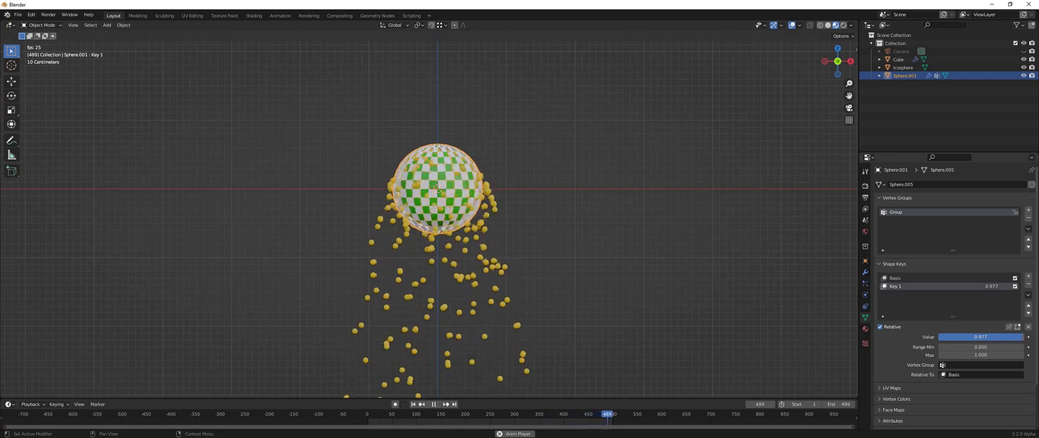
mouse_move(1020, 337)
left_mouse_down()
mouse_move(943, 337)
mouse_move(1024, 337)
left_mouse_up()
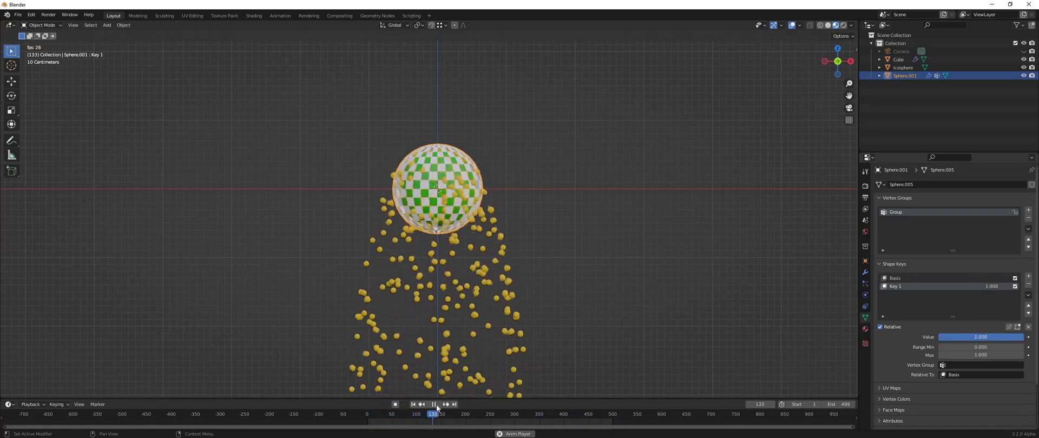
key("Escape")
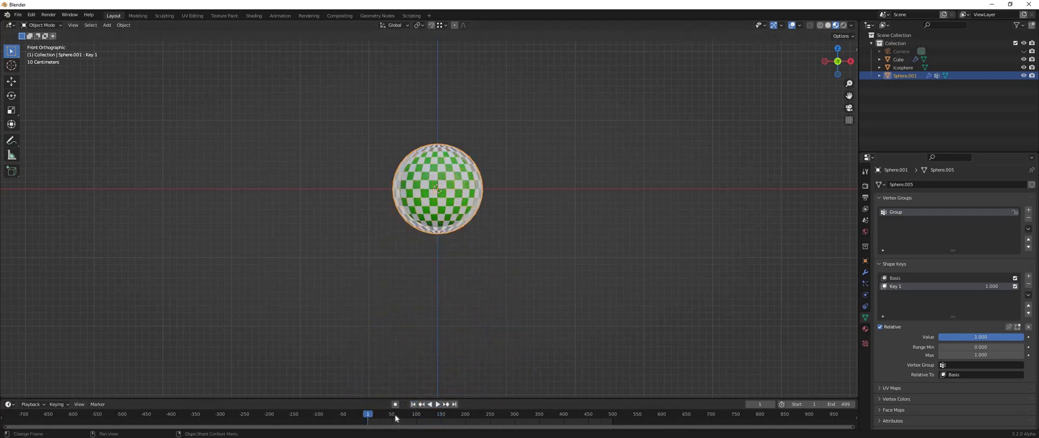
Keyframe Key 1's value of 1.000 at frame 64 and again at frame 151.
key("space")
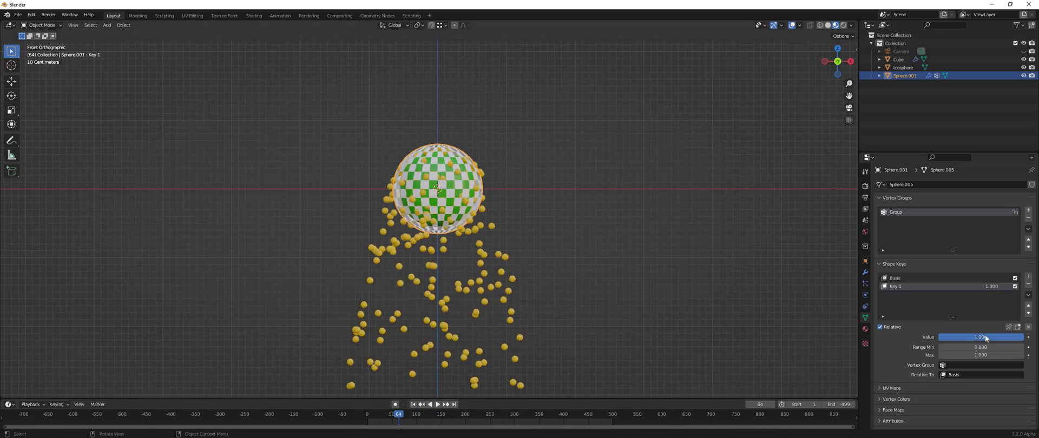
key("i")
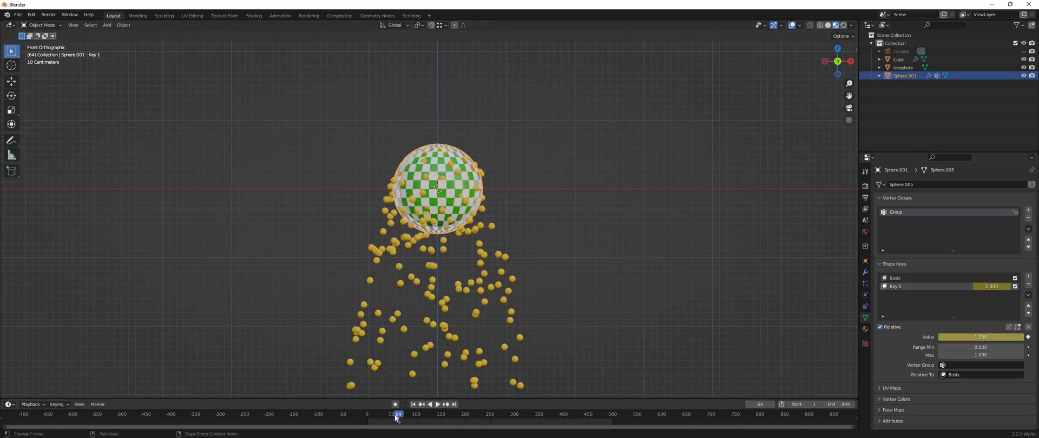
key("space")
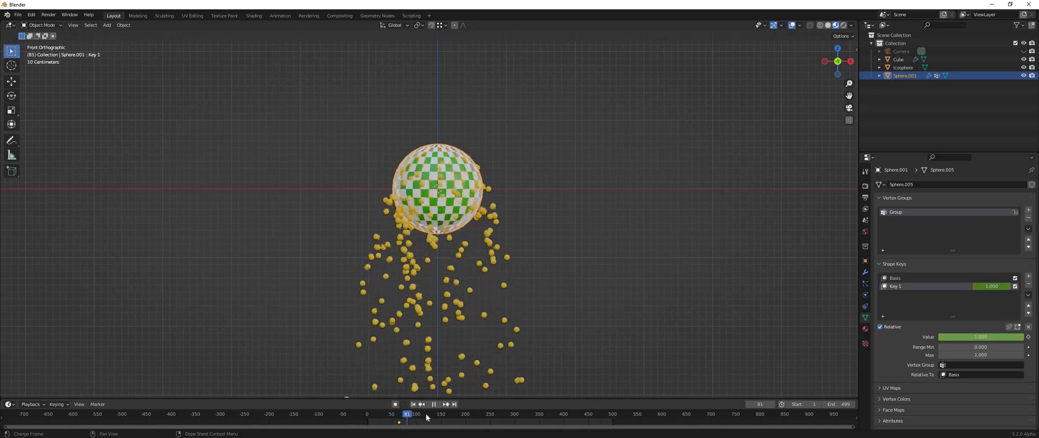
key("space")
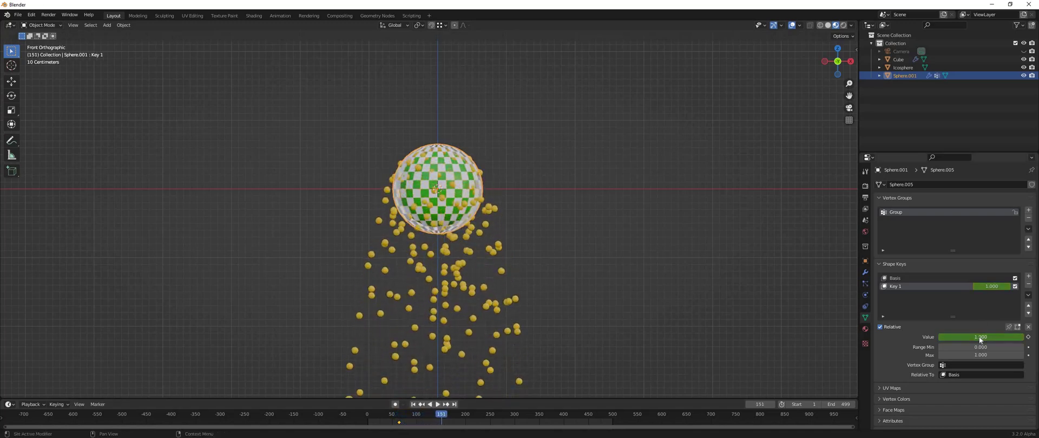
key("i")
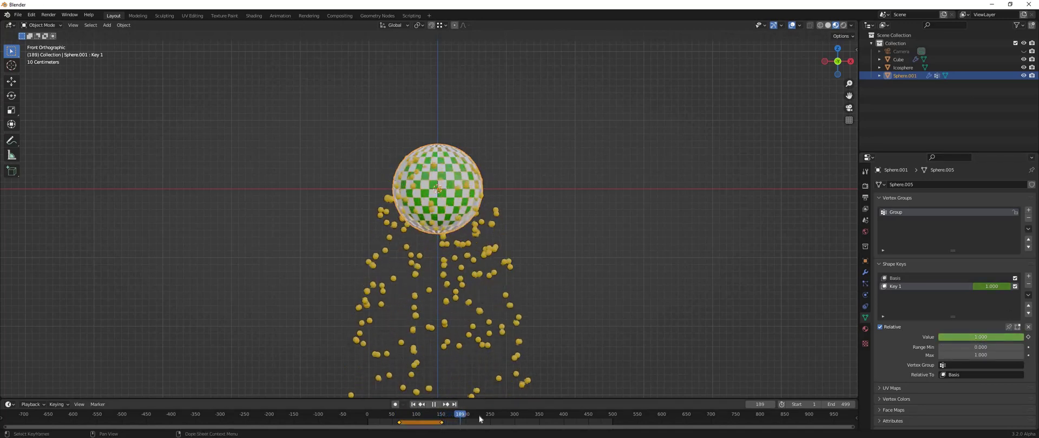
Lower Key 1's value to 0.103, keyframe it at frame 192, and keyframe the same value again near frame 260.
key("space")
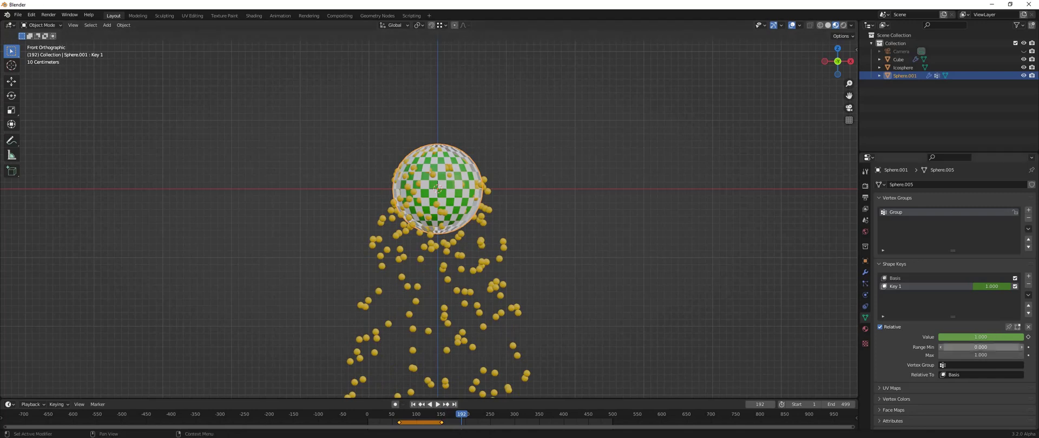
left_click_drag(999, 336, 951, 338)
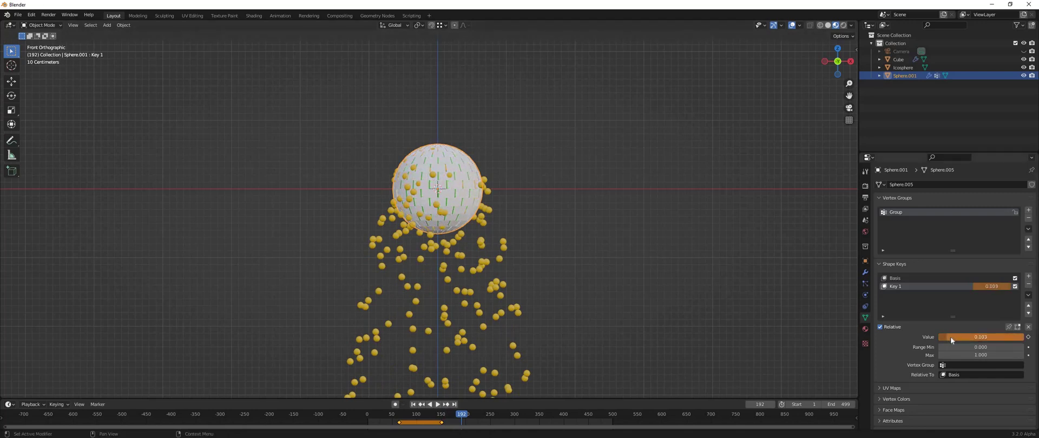
key("i")
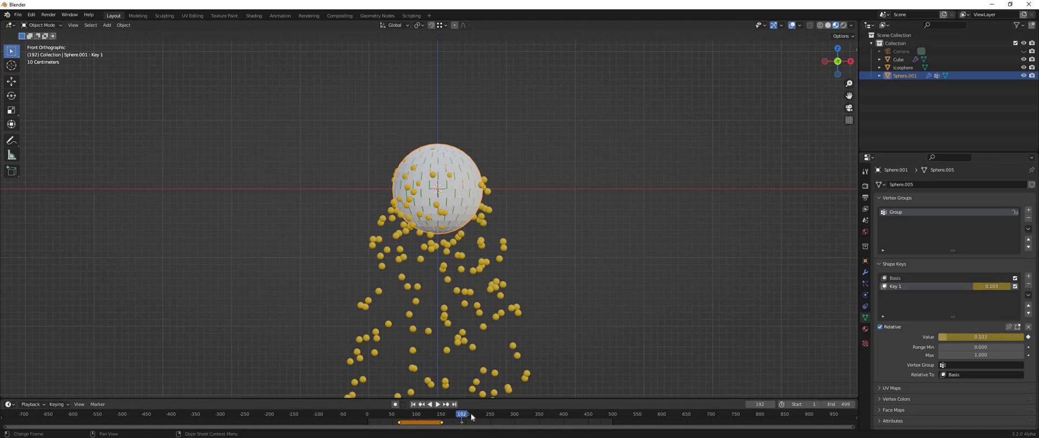
key("space")
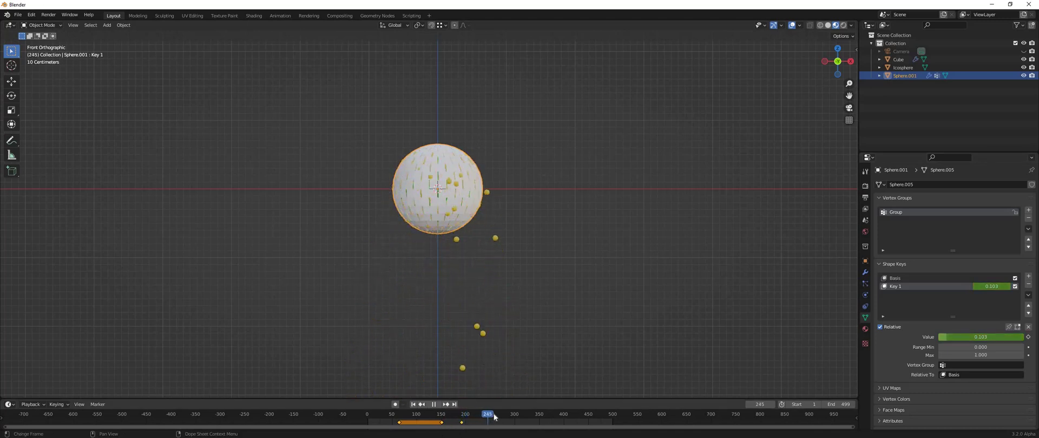
key("space")
key("i")
Raise Key 1's value to 0.512, keyframe it near frame 285, and keyframe the same value again at frame 344.
left_click(498, 418)
key("space")
key("space")
mouse_move(969, 337)
left_mouse_down()
mouse_move(1005, 336)
mouse_move(981, 336)
left_mouse_up()
key("i")
key("space")
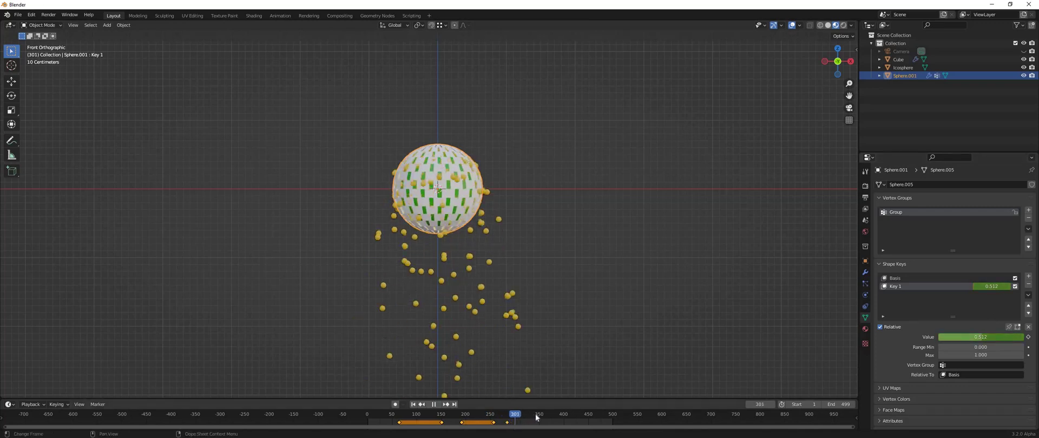
key("space")
key("i")
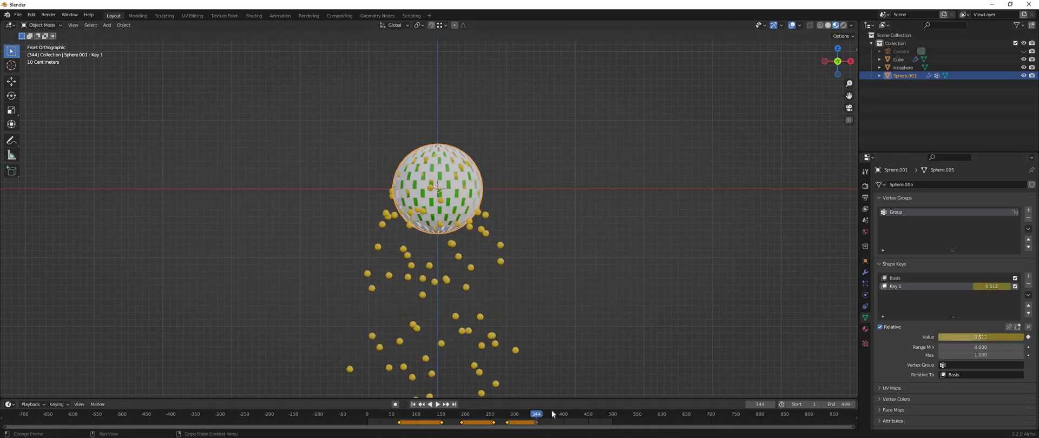
Raise Key 1's value to 1.000, keyframe it at frame 386, and keyframe the same value again at frame 435.
key("space")
key("space")
left_click_drag(982, 337, 1001, 337)
key("i")
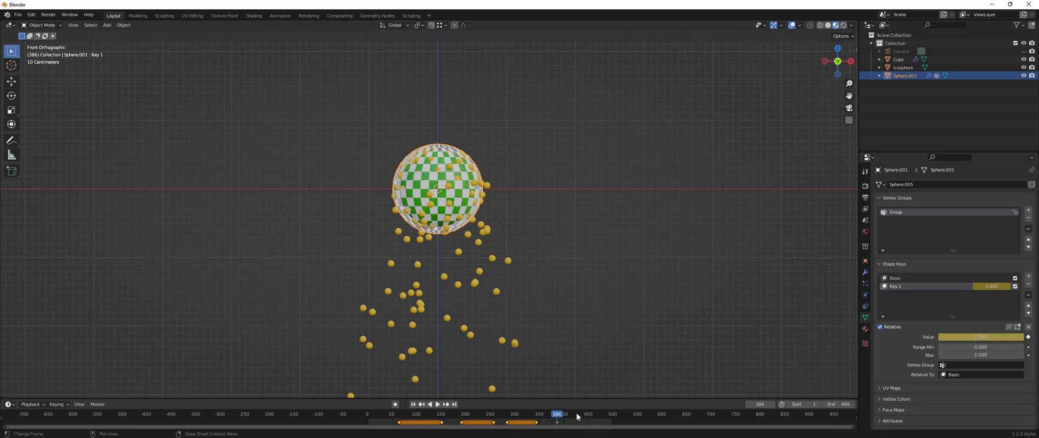
left_click(582, 417)
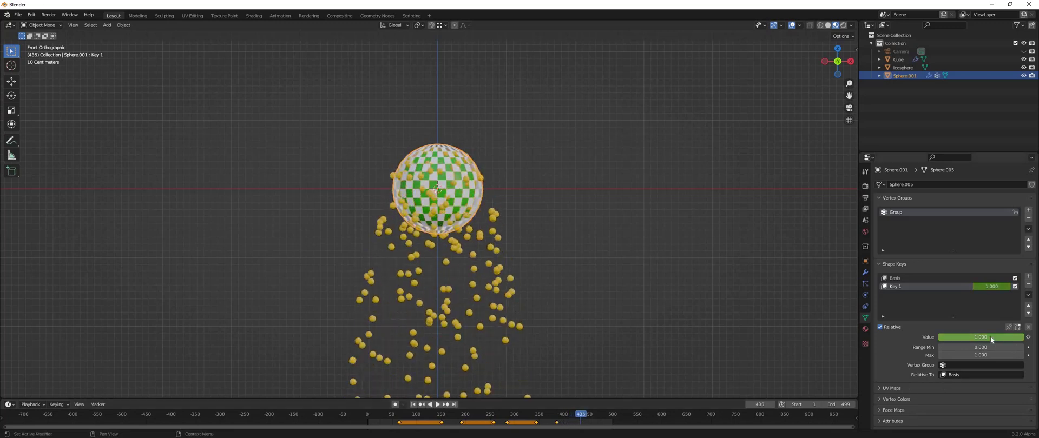
key("i")
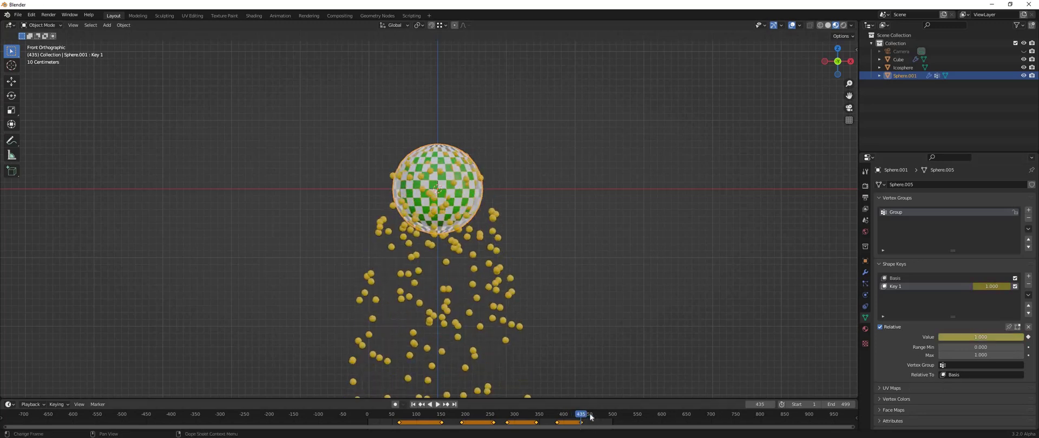
Advance the simulation to frame 467, reset Key 1's value to 0.000, and keyframe it there.
key("space")
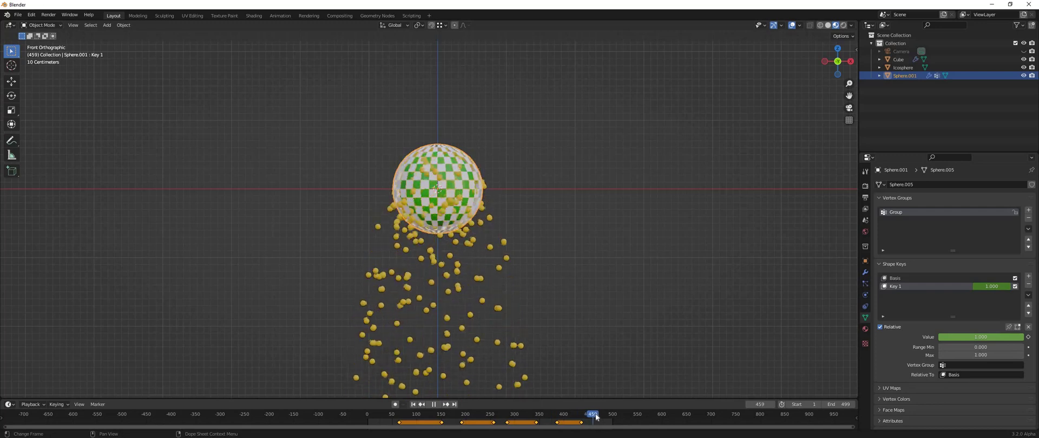
key("space")
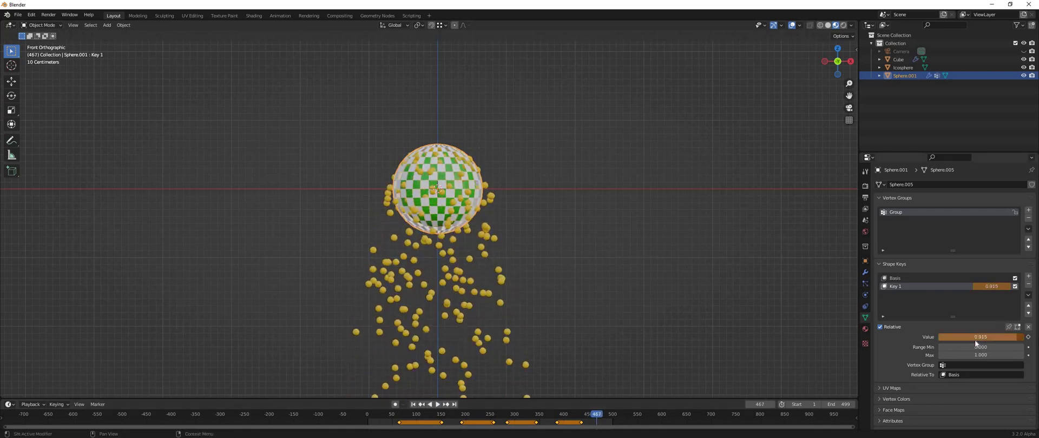
key("BackSpace")
key("i")
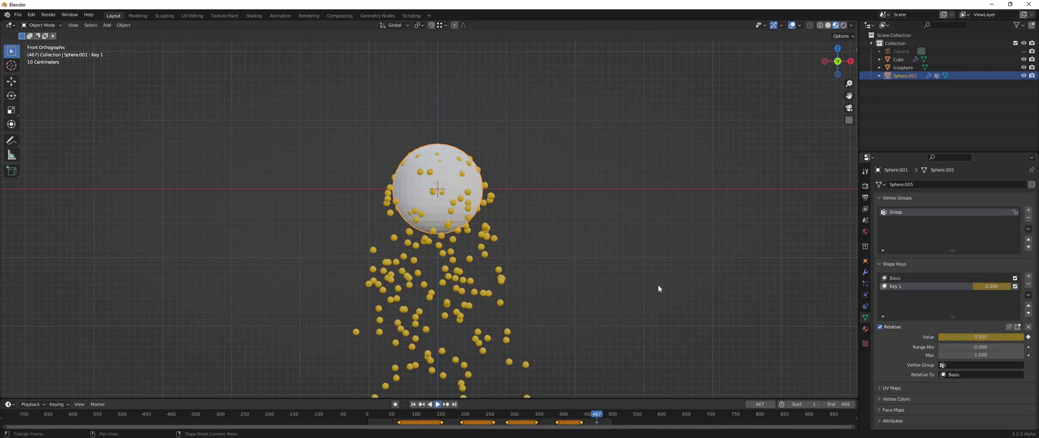
Play the particle simulation, delete the shape key keyframes near frames 192, 285 and 386, and stop the playback.
key("space")
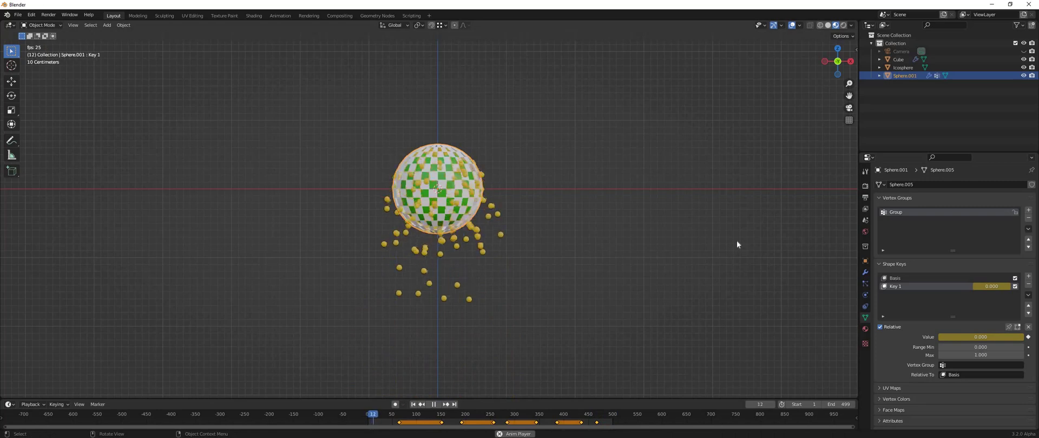
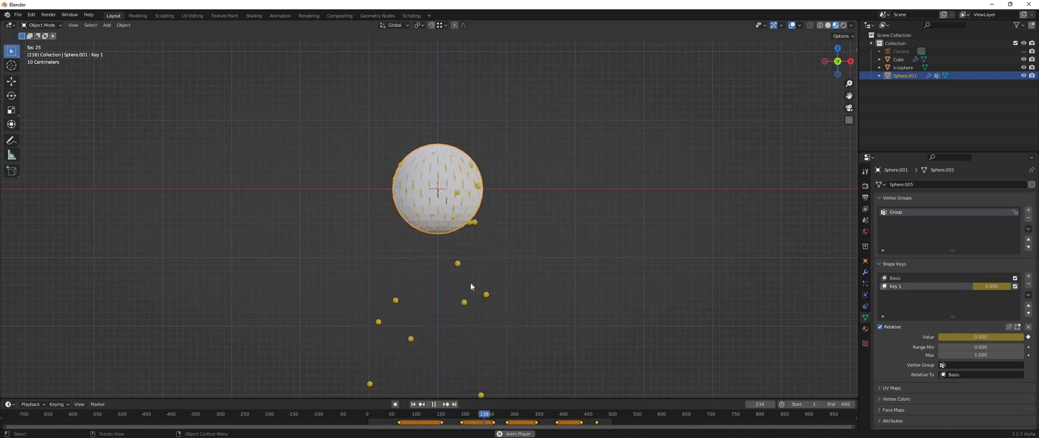
middle_click_drag(495, 139, 442, 128, "shift")
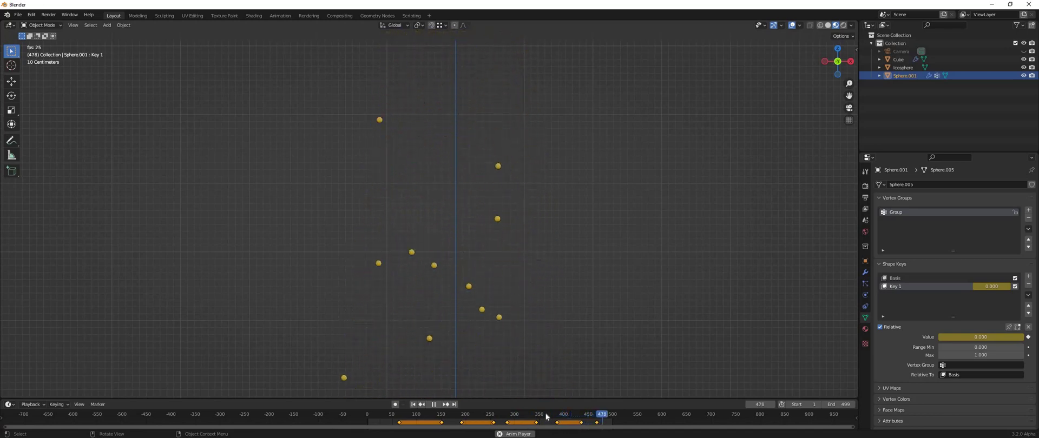
left_click(462, 422)
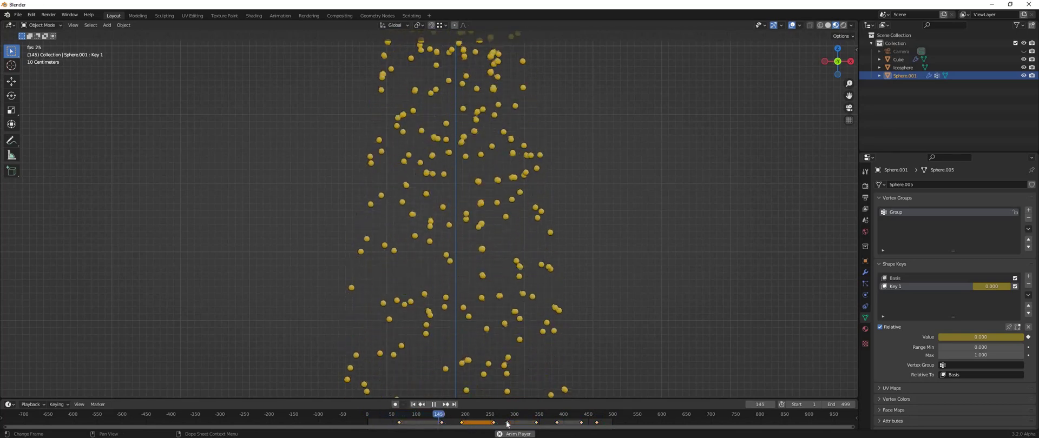
left_click(556, 422, "shift")
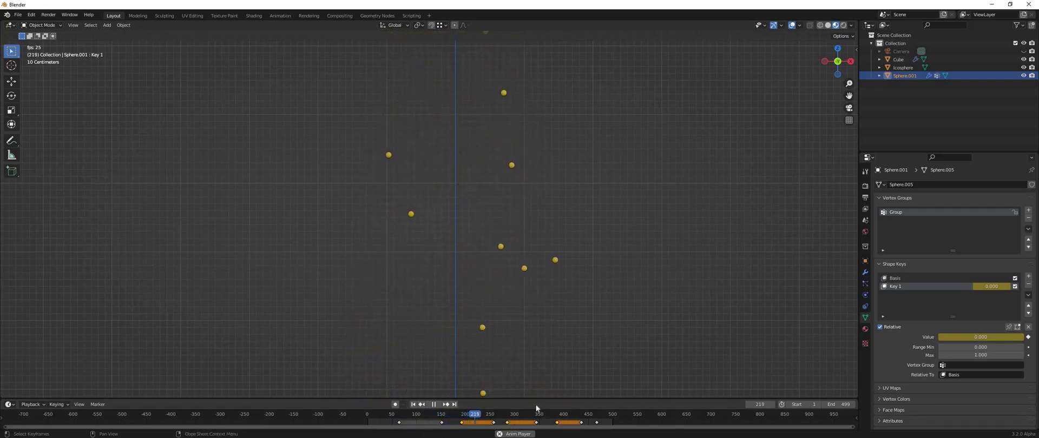
key("Return")
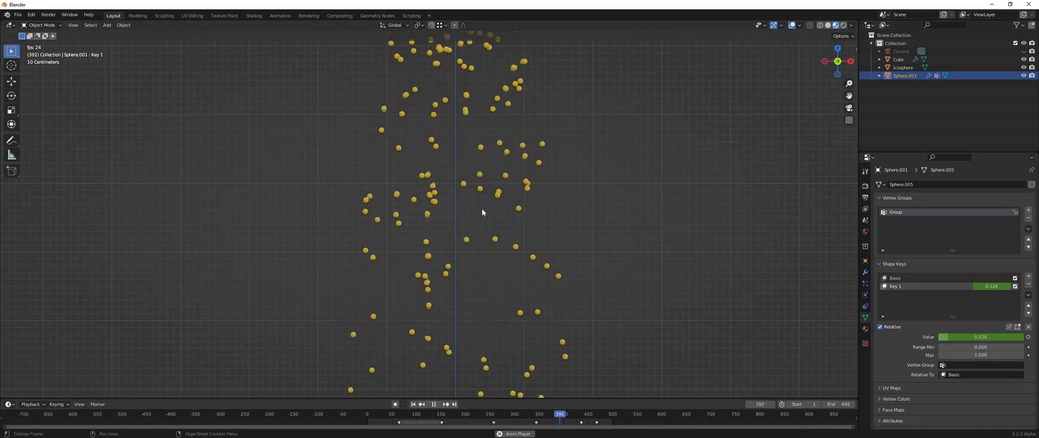
key("space")
Set Sphere.001's instancing to Faces with its instancer hidden in renders, and test-render frame 61.
scroll(471, 161, "down", 2)
key("KP_Decimal")
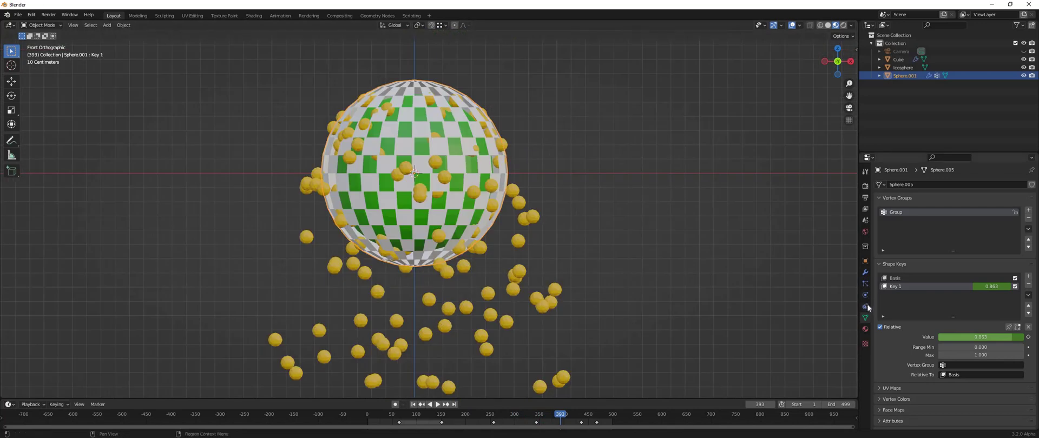
left_click(865, 262)
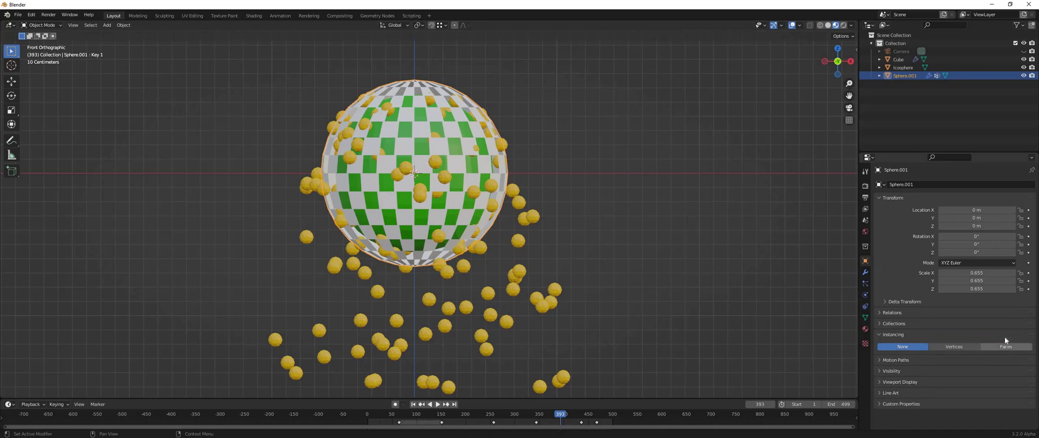
left_click(1006, 347)
scroll(942, 351, "down", 1)
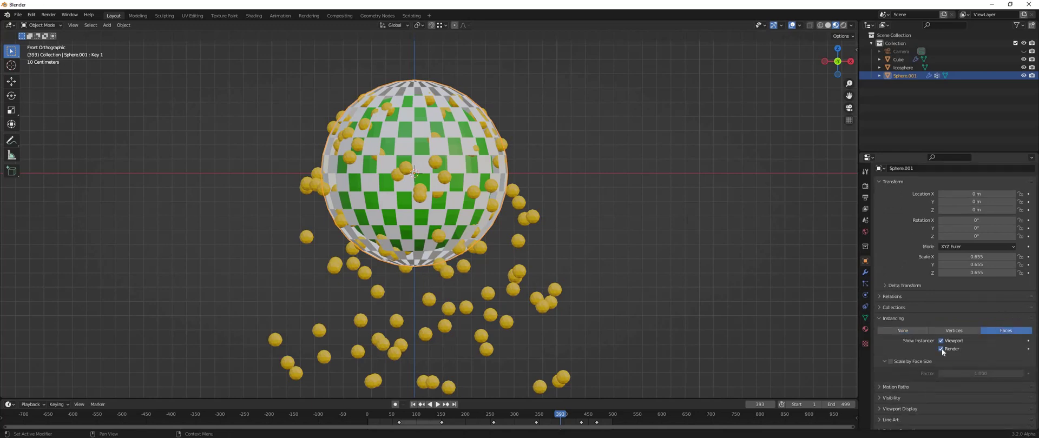
left_click(951, 353)
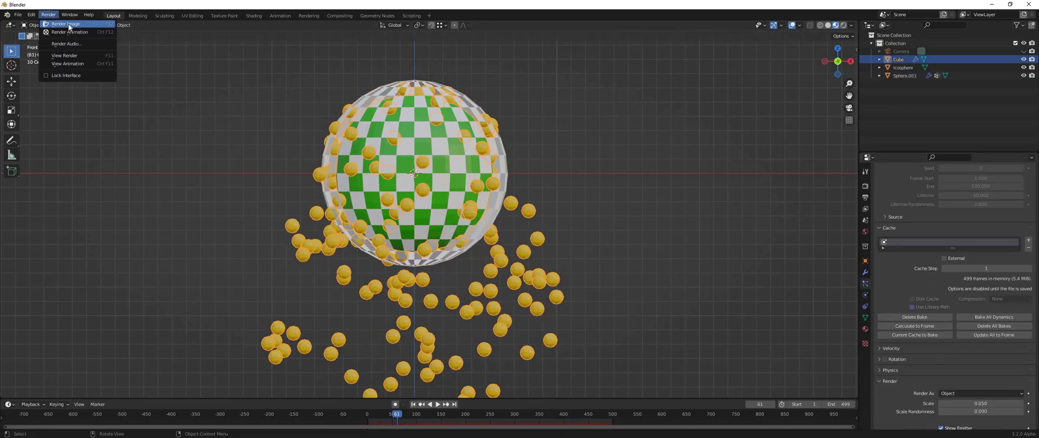
left_click(62, 26)
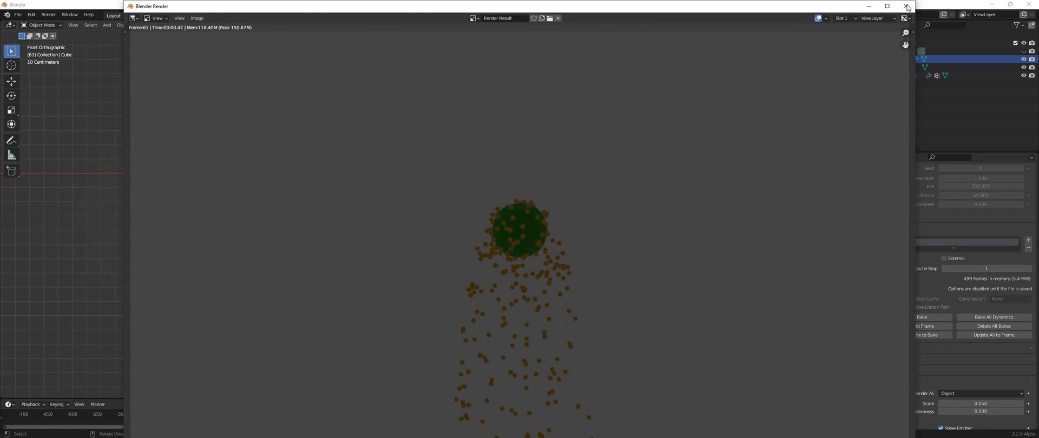
key("Escape")
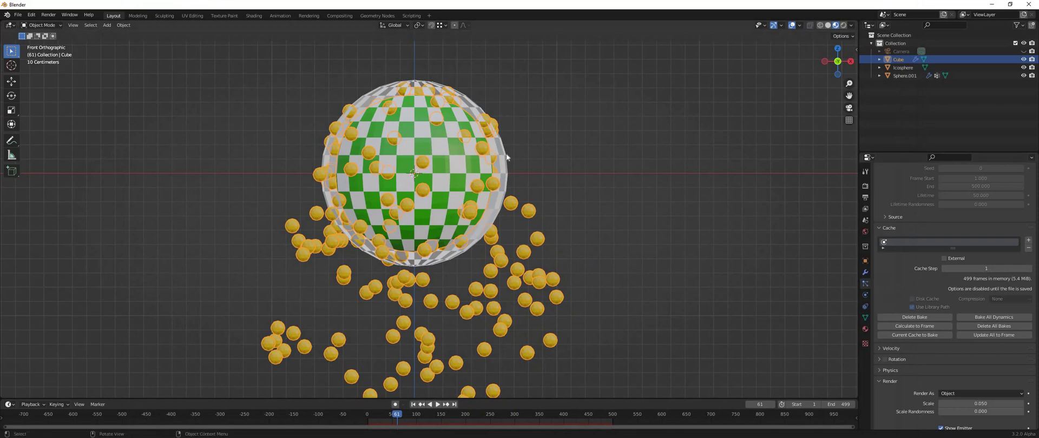
Show Sphere.001's instancer in renders again and re-render frame 61.
left_click(905, 76)
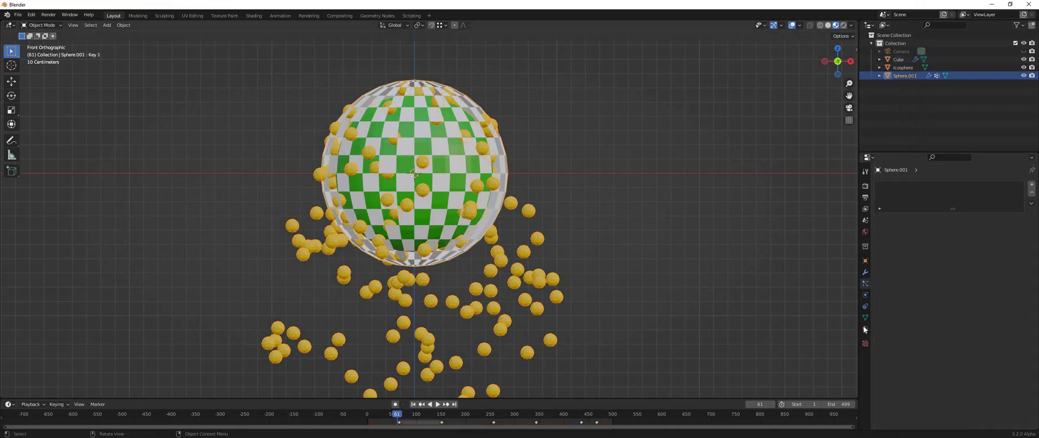
left_click(864, 261)
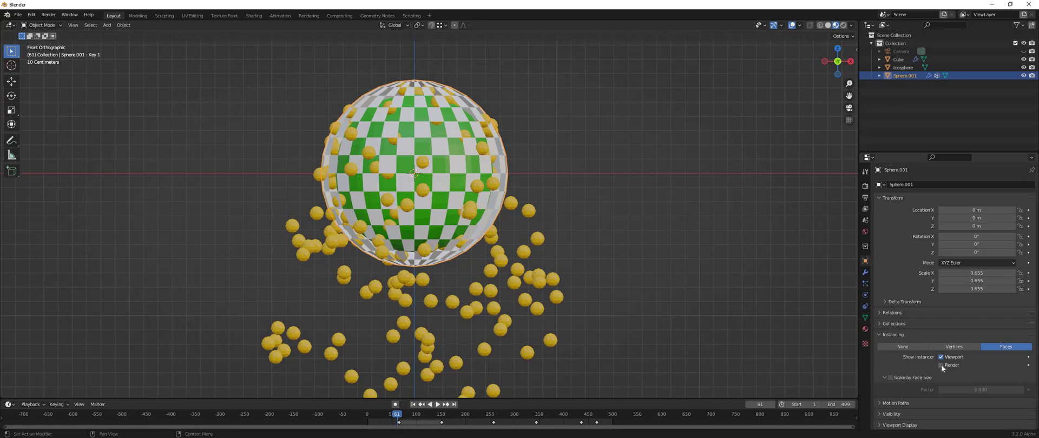
left_click(49, 14)
left_click(60, 25)
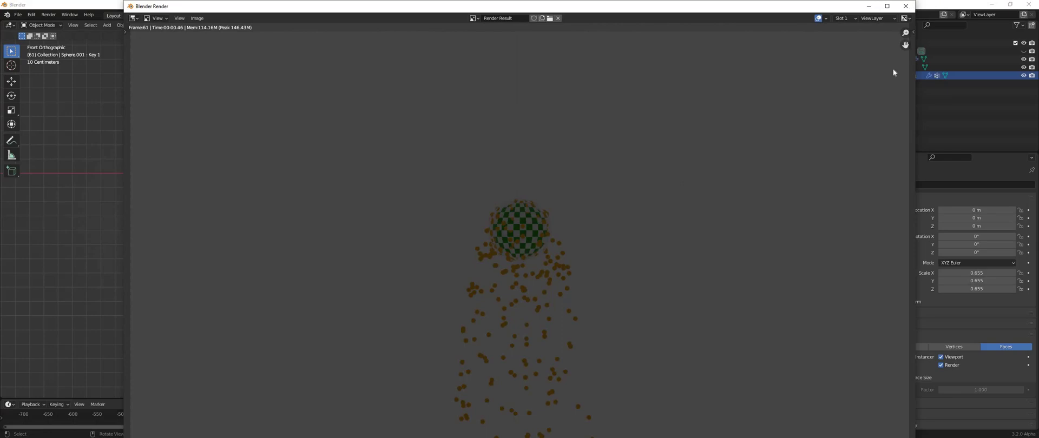
key("Escape")
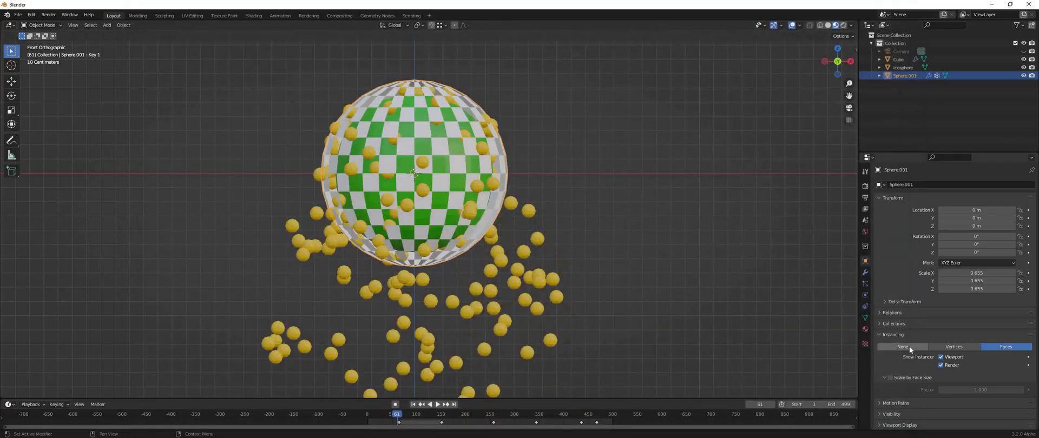
Set Sphere.001's instancing back to None and collapse the instancing settings.
left_click(909, 347)
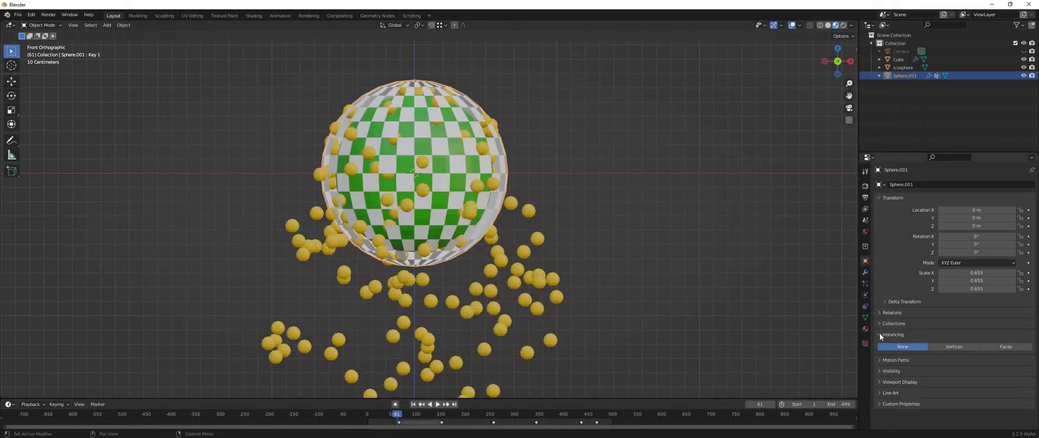
left_click(880, 335)
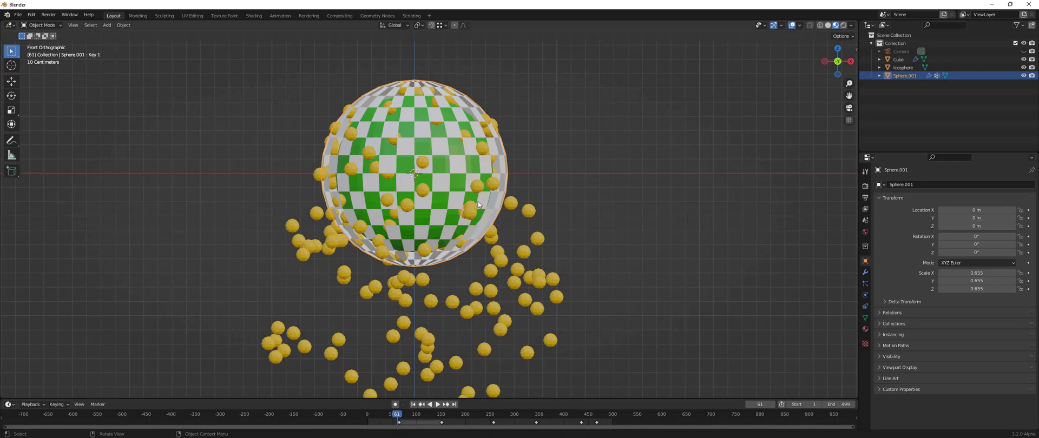
Move the collision sphere off the green object to about X 5.86 m and Z 0.57 m, and play the particle simulation.
key("g")
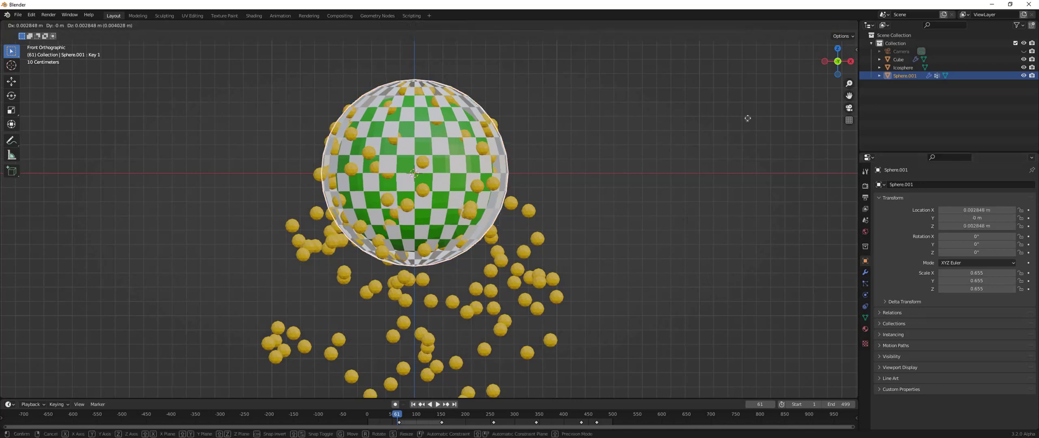
left_click(720, 121)
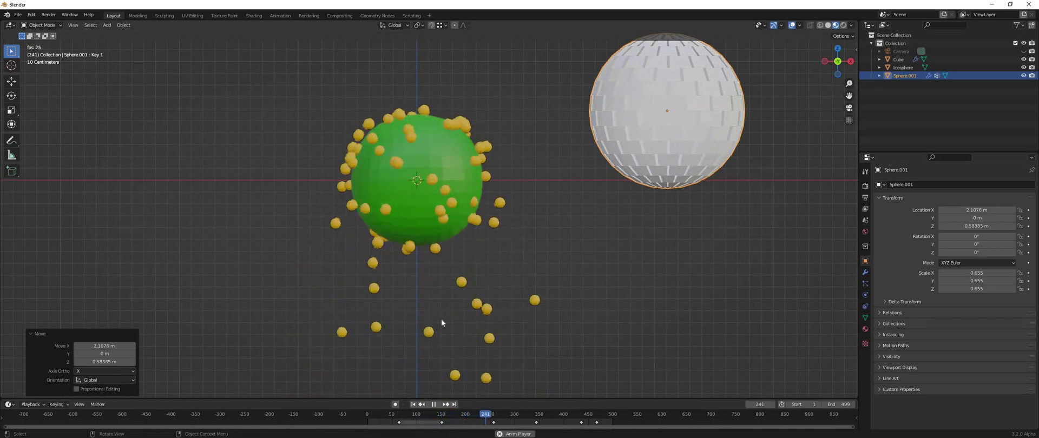
scroll(385, 333, "down", 1)
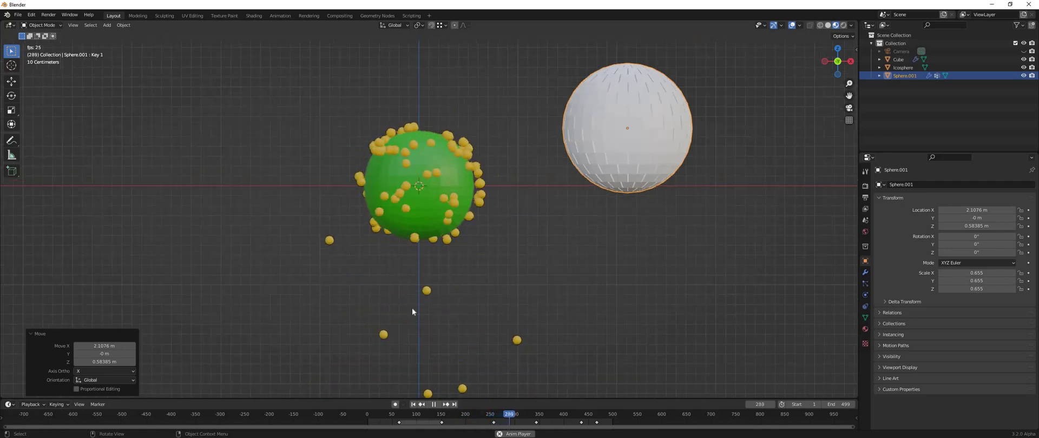
scroll(416, 313, "down", 2)
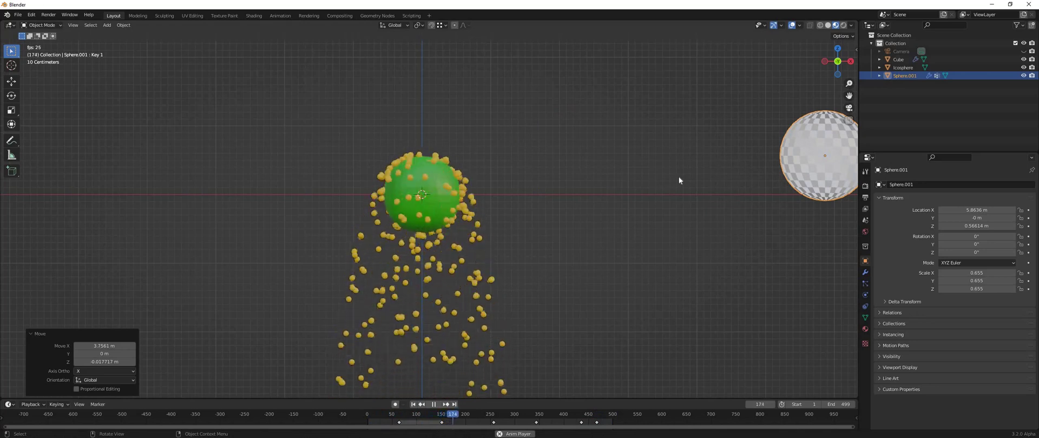
Undo both moves of the collision sphere, then pause and resume the particle playback.
key("ctrl+z")
key("ctrl+z")
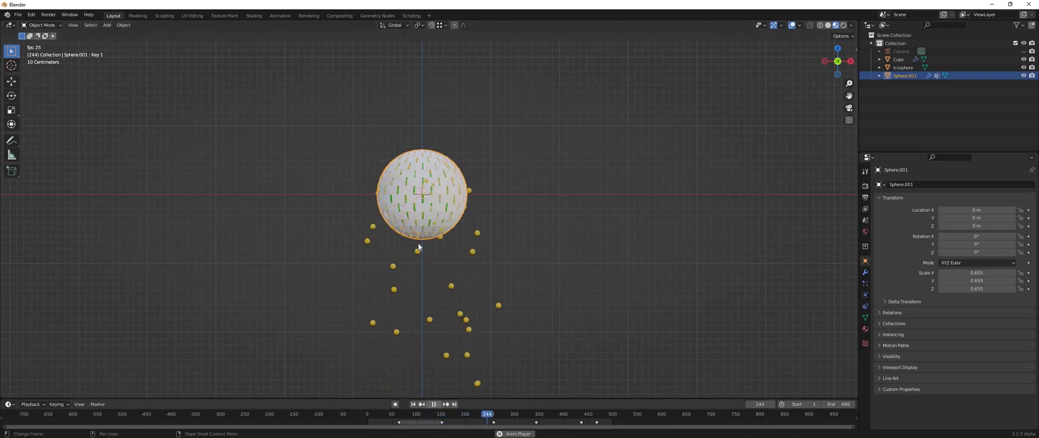
key("space")
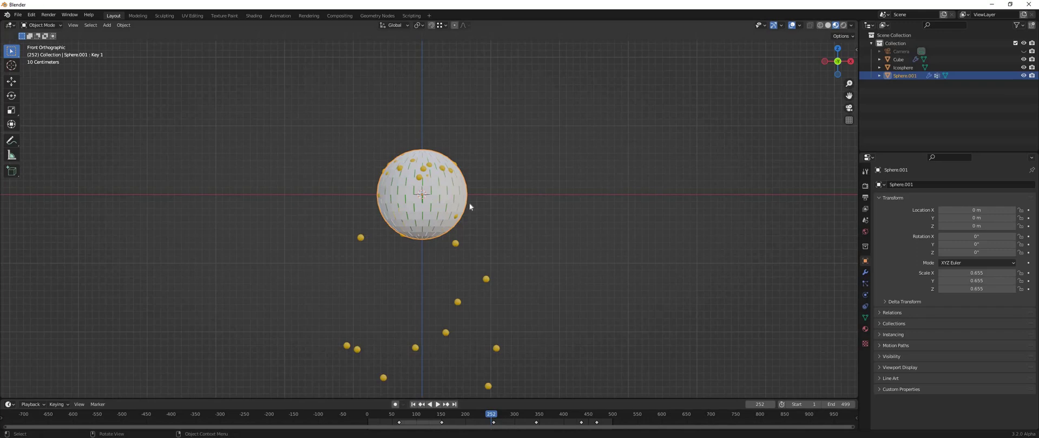
key("space")
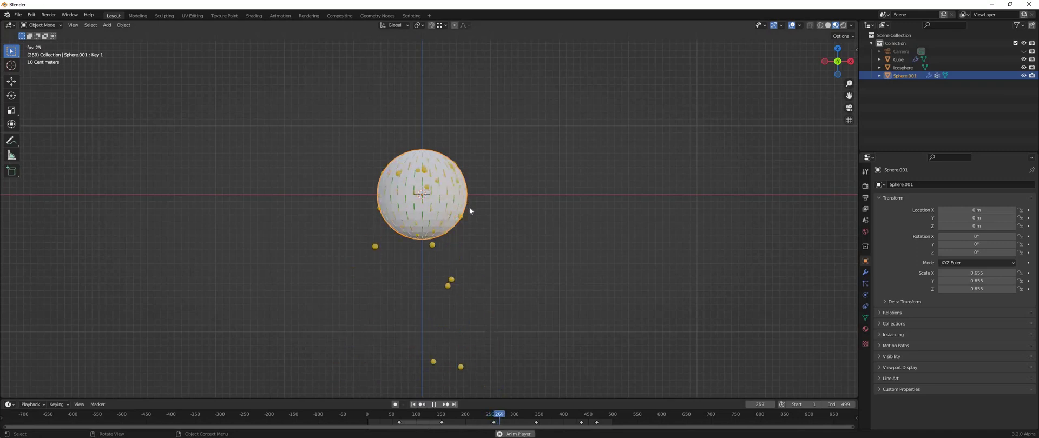